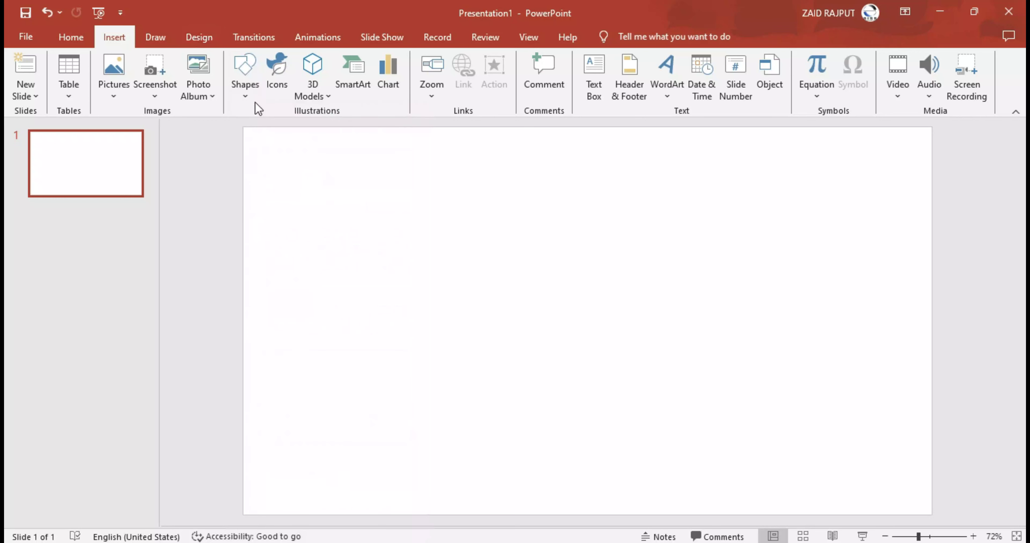
# Draw a tall 5.04" by 0.62" rounded rectangle bar with fully rounded ends on the slide's left
pyautogui.click(246, 89)
pyautogui.click(310, 129)
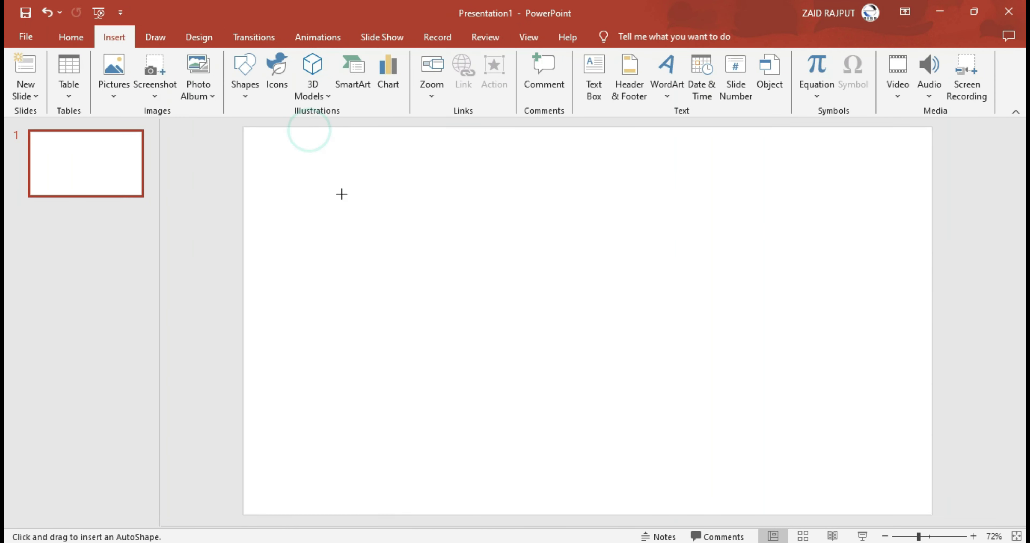
pyautogui.moveTo(293, 202); pyautogui.dragTo(319, 458)
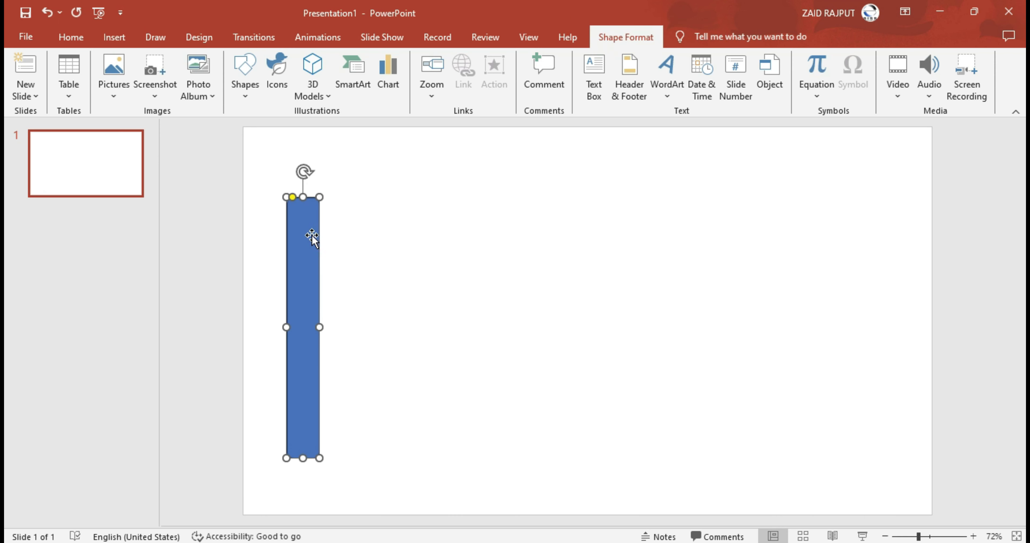
pyautogui.moveTo(294, 198)
pyautogui.mouseDown()
pyautogui.moveTo(328, 319)
pyautogui.moveTo(294, 307)
pyautogui.moveTo(295, 291)
pyautogui.mouseUp()
pyautogui.click(384, 328)
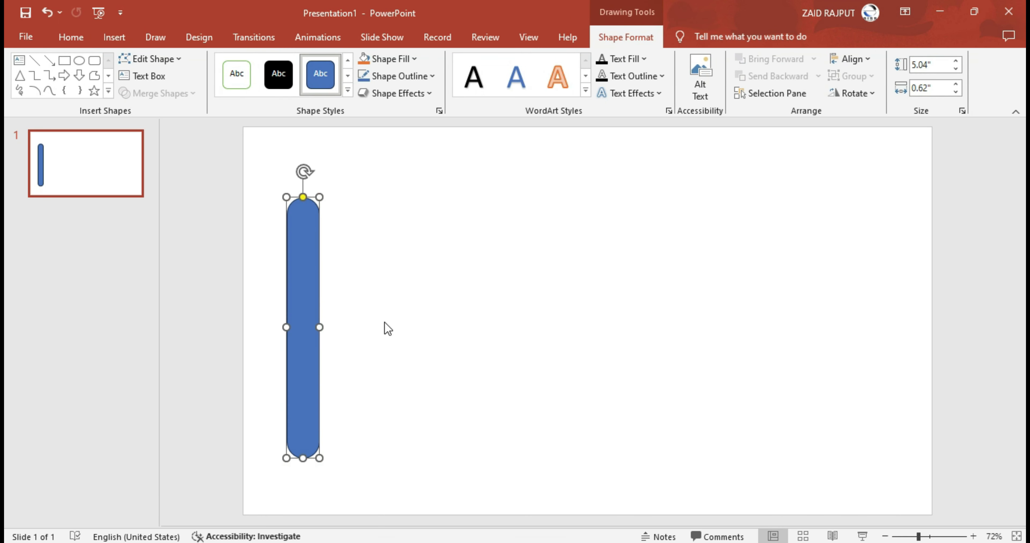
# Duplicate the bar to its right and shorten the copy to 3.64" by 0.62", vertically centred
pyautogui.moveTo(306, 409); pyautogui.dragTo(339, 410)
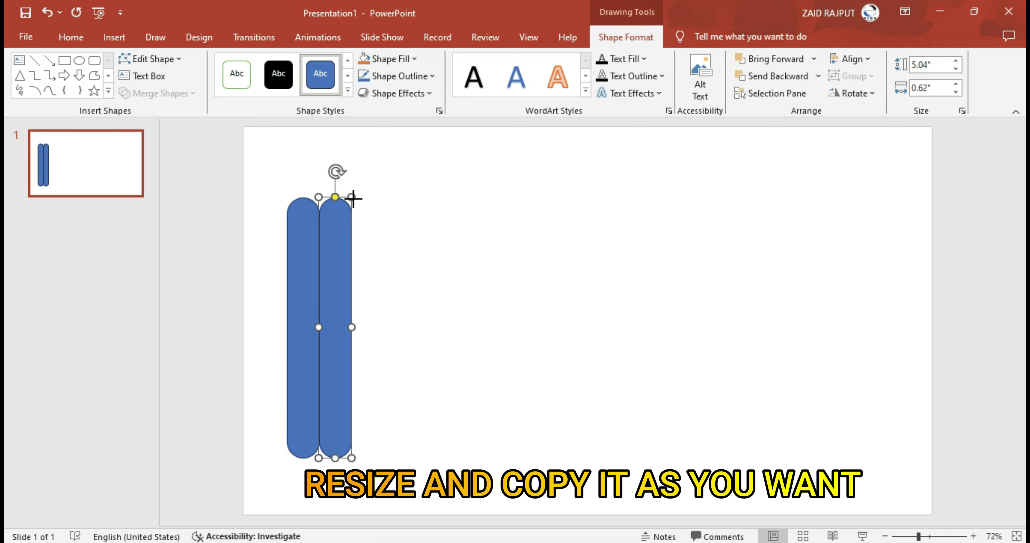
pyautogui.moveTo(352, 198); pyautogui.dragTo(342, 236)
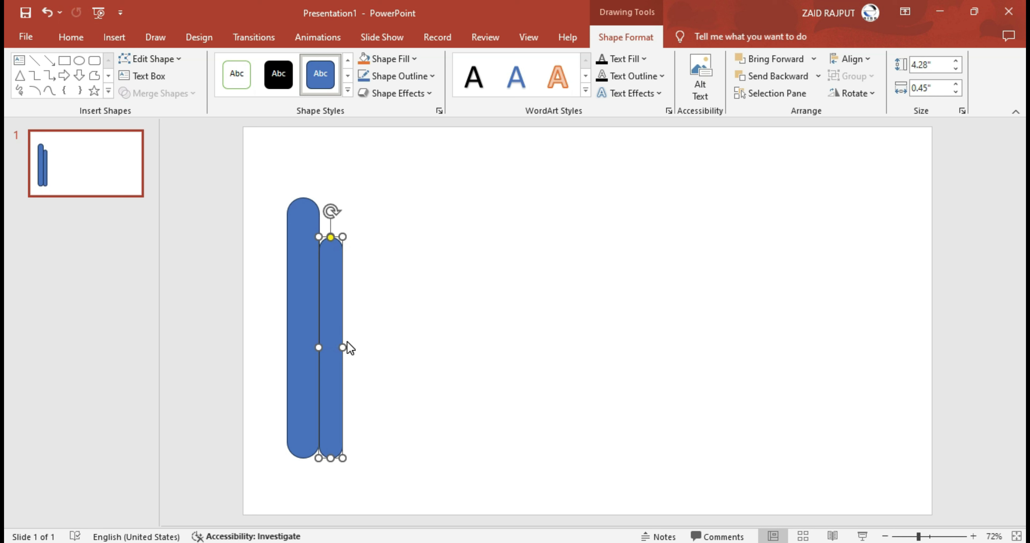
pyautogui.moveTo(346, 343); pyautogui.dragTo(354, 344)
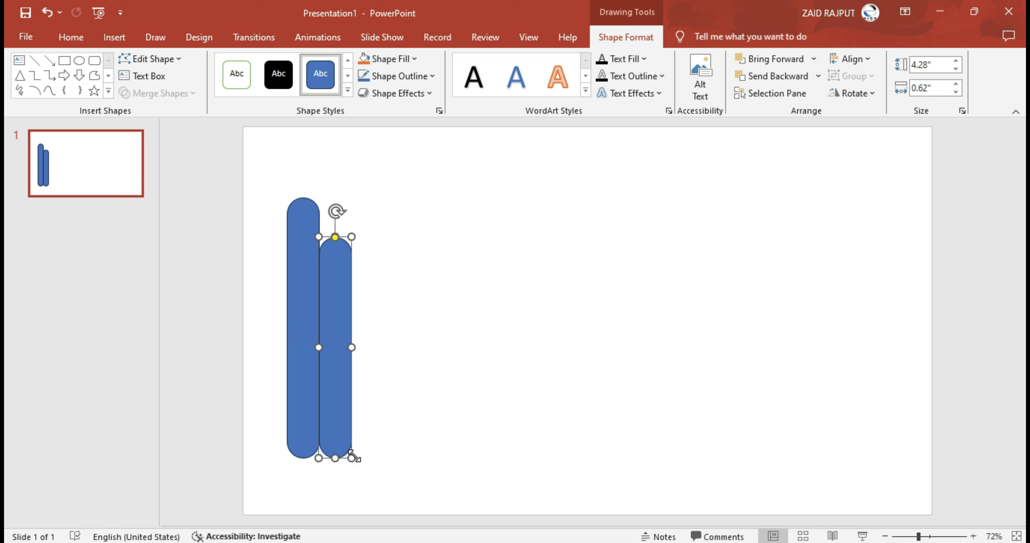
pyautogui.moveTo(352, 458); pyautogui.dragTo(351, 425)
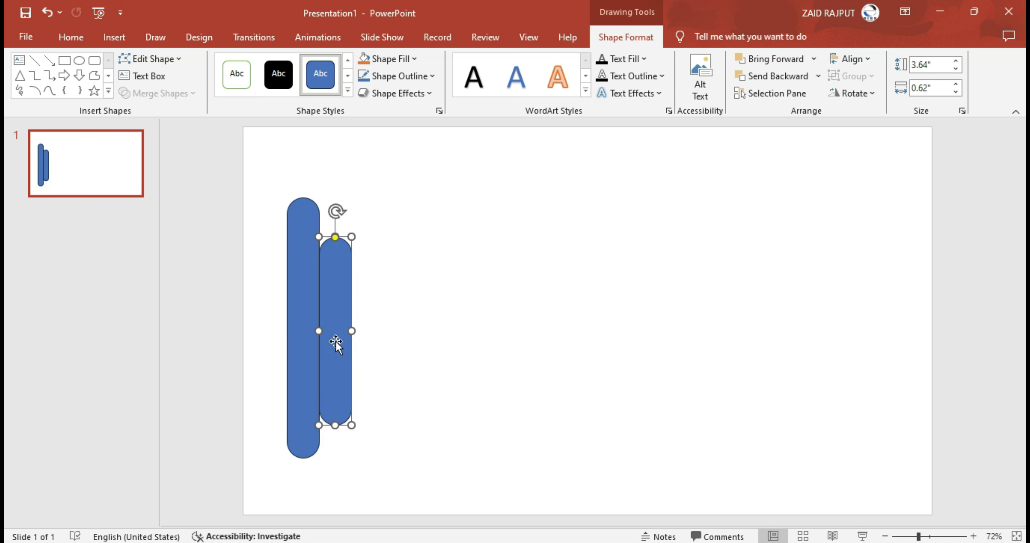
pyautogui.moveTo(336, 345); pyautogui.dragTo(336, 339)
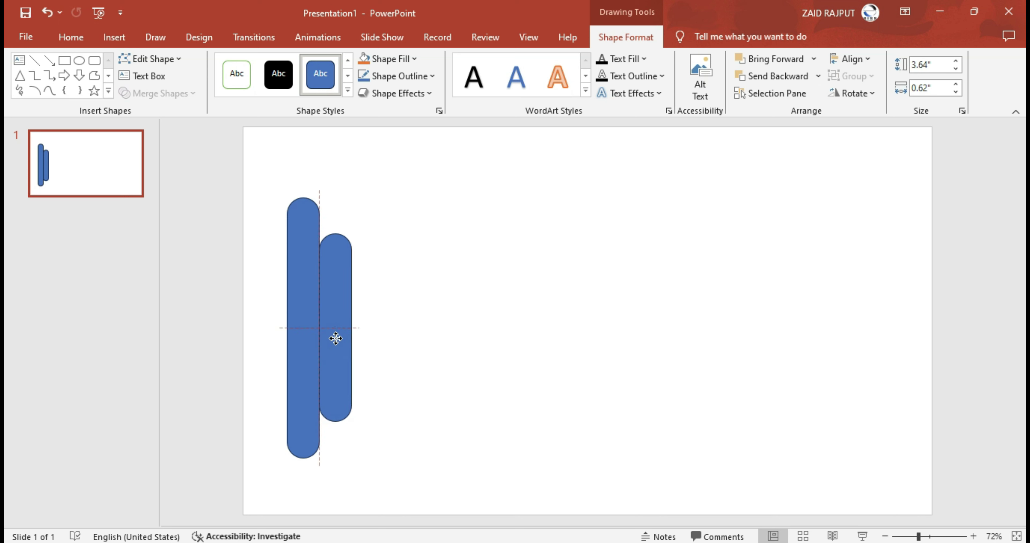
pyautogui.click(390, 386)
# Copy both bars to the right and stretch the copies, making the third bar the tallest
pyautogui.click(299, 343)
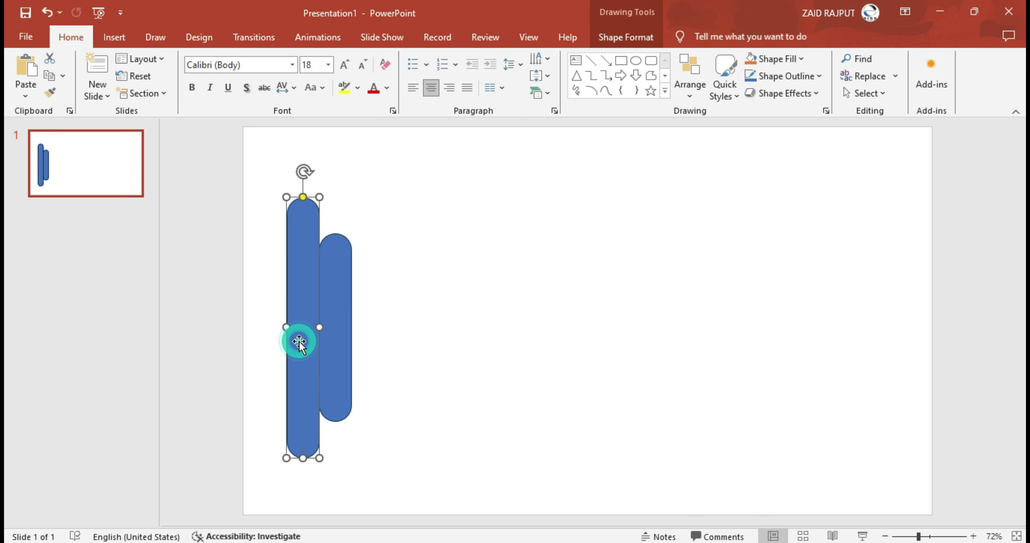
pyautogui.keyDown('shift'); pyautogui.click(345, 351); pyautogui.keyUp('shift')
pyautogui.moveTo(310, 374); pyautogui.dragTo(380, 375)
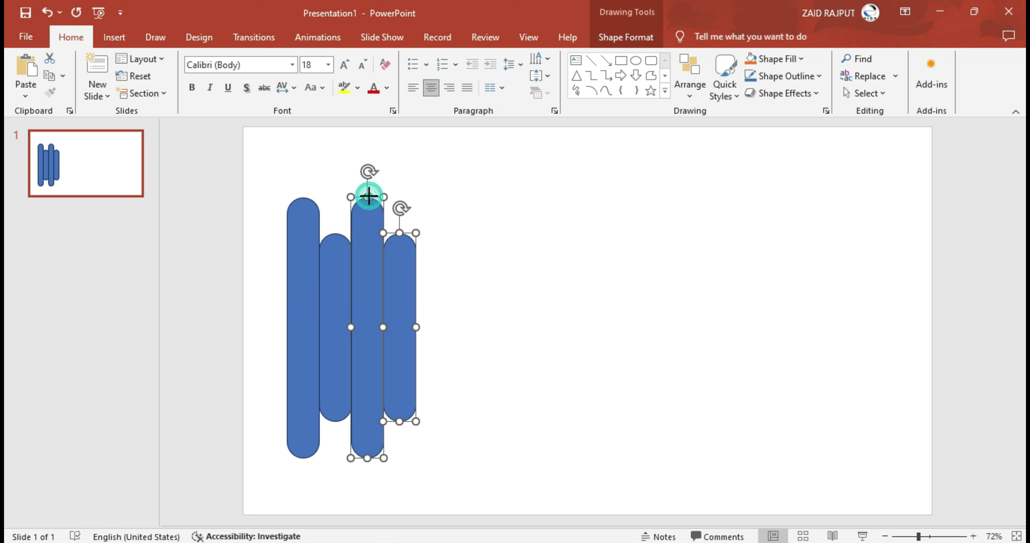
pyautogui.click(464, 324)
pyautogui.moveTo(368, 196); pyautogui.dragTo(384, 152)
pyautogui.click(378, 260)
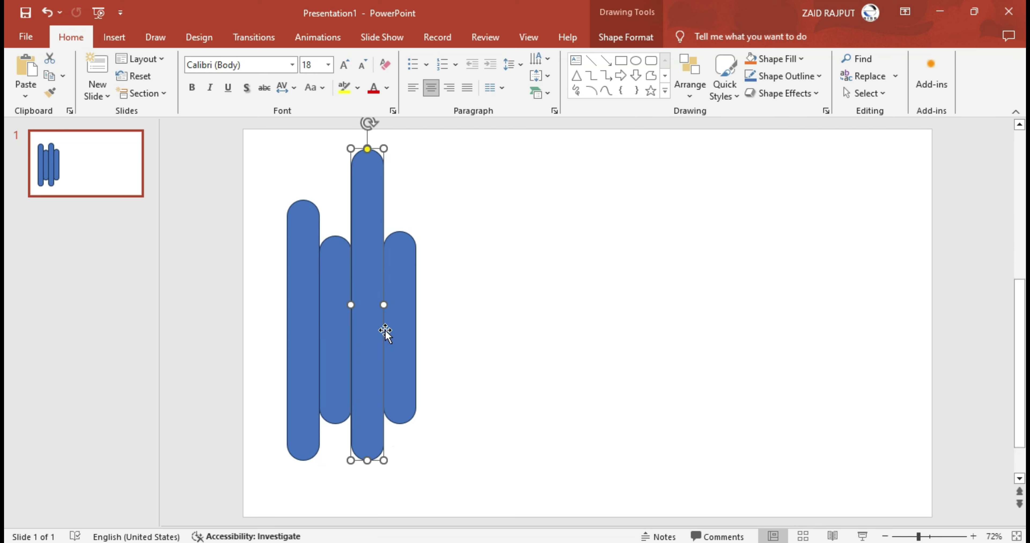
pyautogui.moveTo(384, 458)
pyautogui.mouseDown()
pyautogui.moveTo(388, 502)
pyautogui.moveTo(384, 494)
pyautogui.mouseUp()
# Lengthen the fourth bar, then add a shorter fifth bar beside it
pyautogui.click(396, 320)
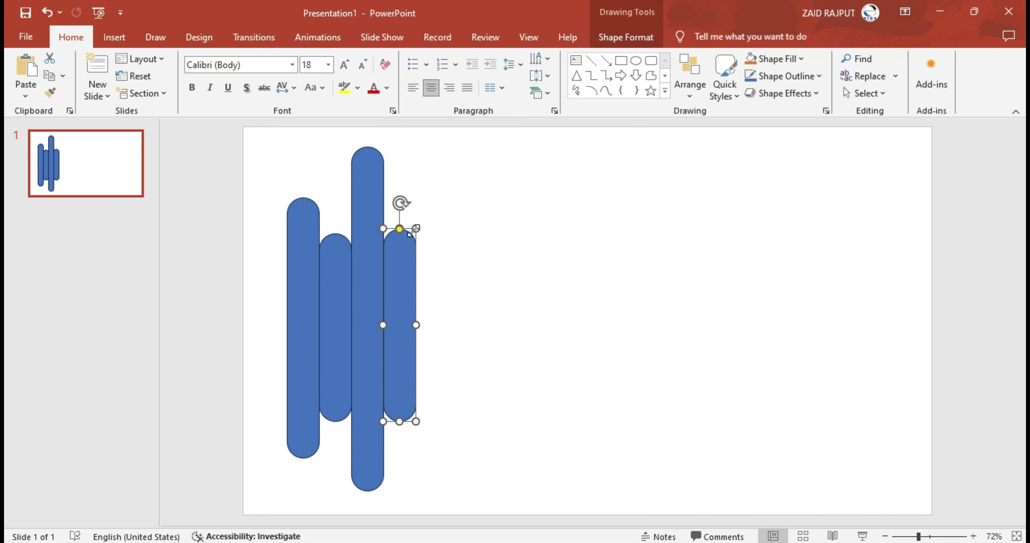
pyautogui.moveTo(415, 229); pyautogui.dragTo(416, 211)
pyautogui.moveTo(415, 421); pyautogui.dragTo(415, 442)
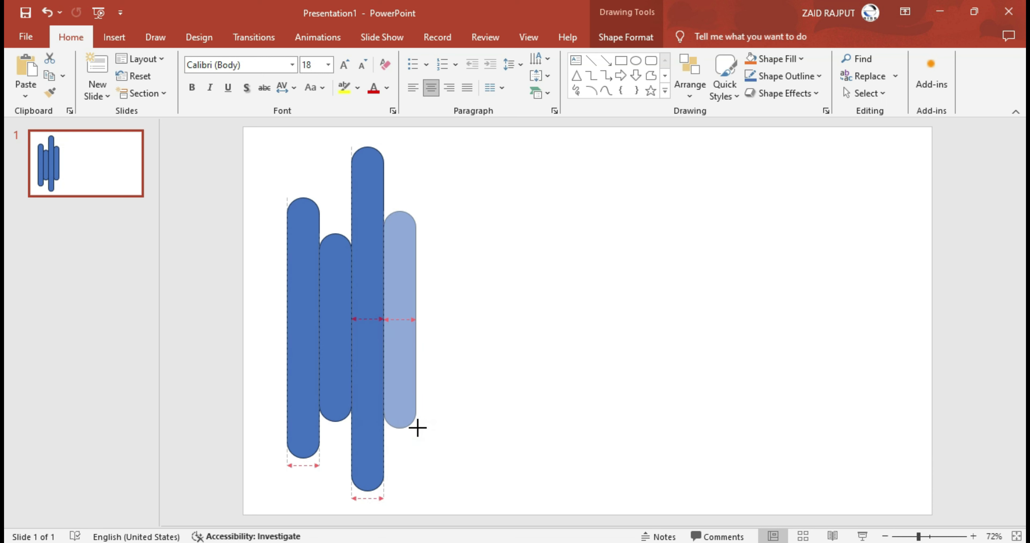
pyautogui.keyDown('ctrl'); pyautogui.moveTo(410, 395); pyautogui.dragTo(442, 395); pyautogui.keyUp('ctrl')
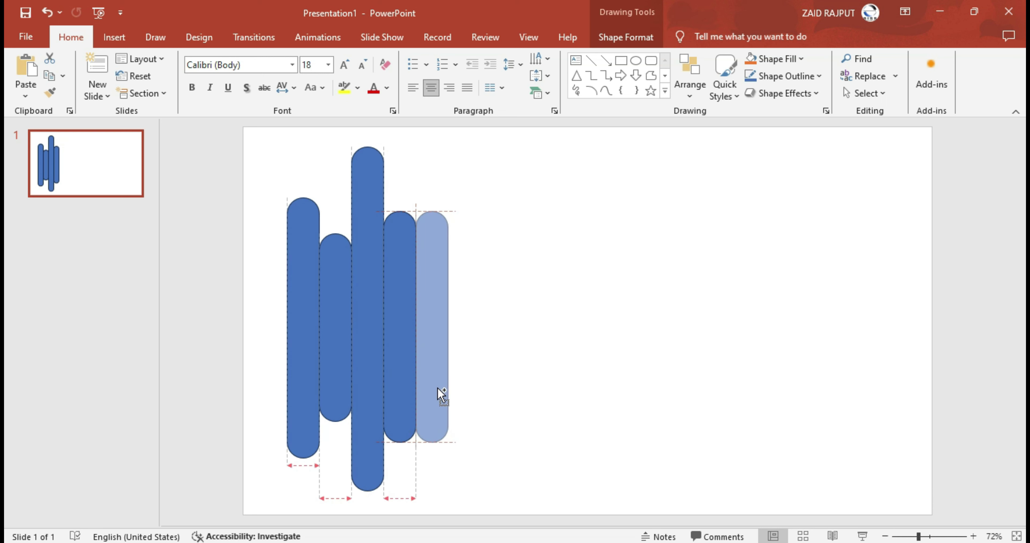
pyautogui.moveTo(447, 210); pyautogui.dragTo(446, 240)
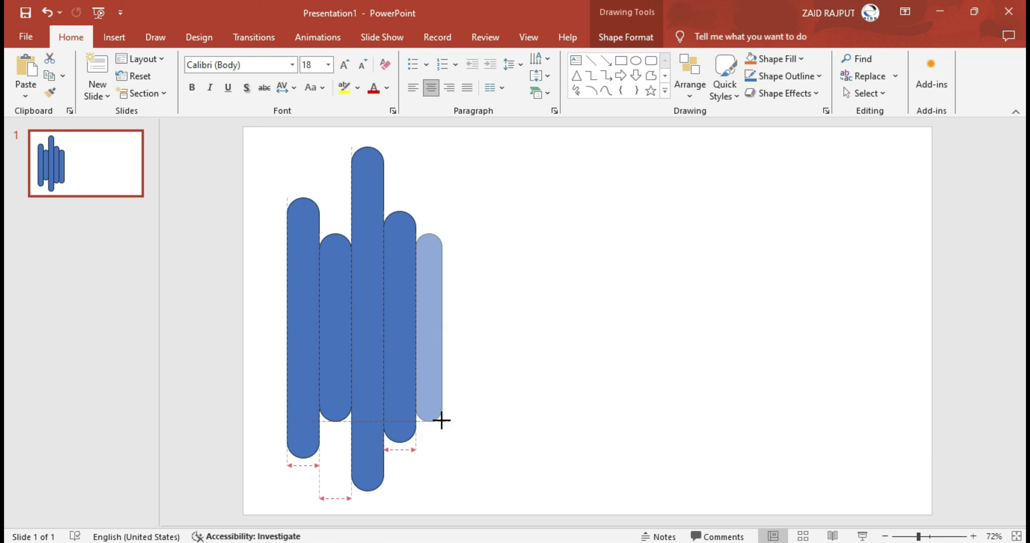
pyautogui.moveTo(446, 442); pyautogui.dragTo(442, 422)
pyautogui.click(485, 421)
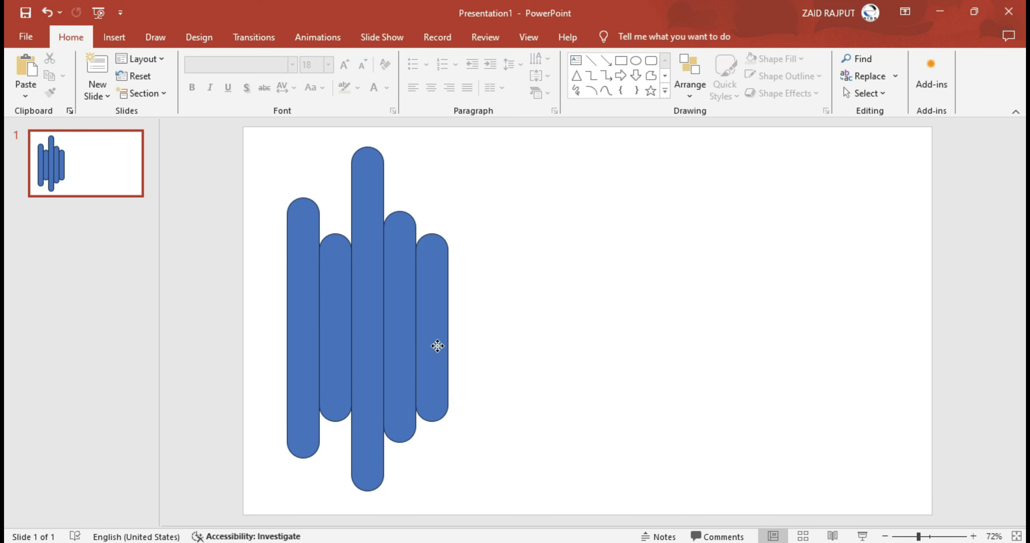
# Copy the last two bars to the right and stretch the sixth bar to full height
pyautogui.click(436, 345)
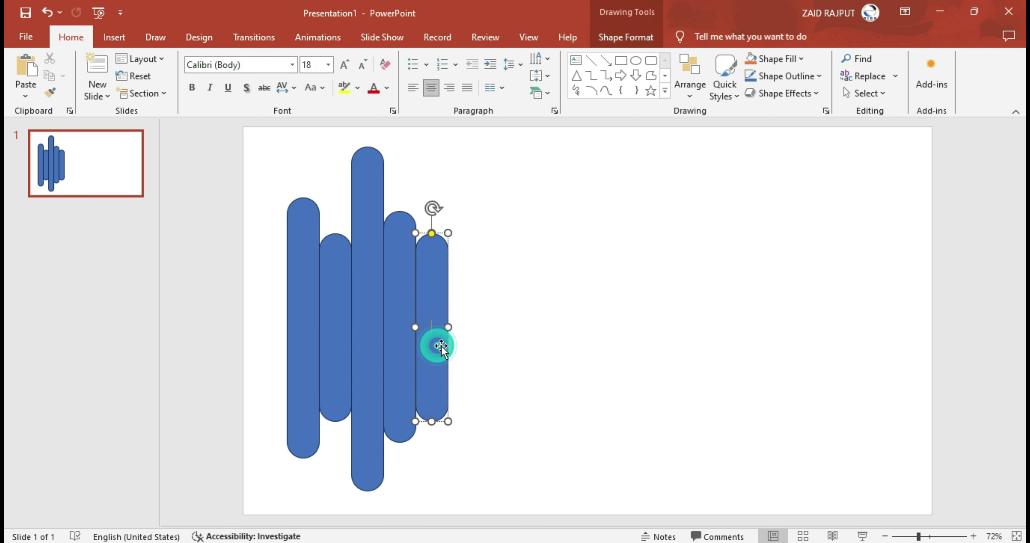
pyautogui.keyDown('ctrl'); pyautogui.click(401, 348); pyautogui.keyUp('ctrl')
pyautogui.moveTo(400, 347); pyautogui.dragTo(467, 348)
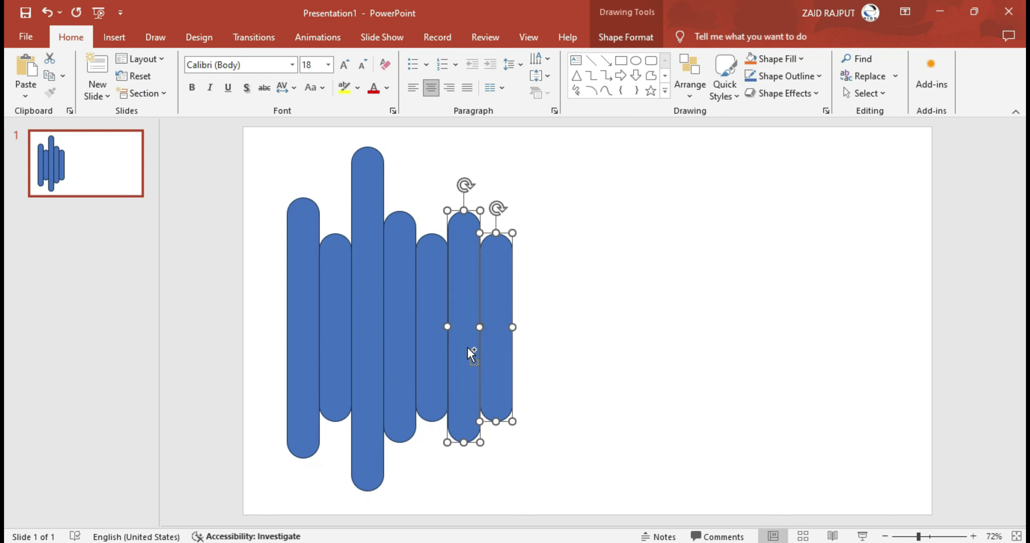
pyautogui.click(568, 329)
pyautogui.click(471, 307)
pyautogui.moveTo(484, 209); pyautogui.dragTo(484, 148)
pyautogui.moveTo(479, 442); pyautogui.dragTo(481, 490)
pyautogui.click(543, 459)
# Copy the fourth and fifth bars to the right end of the row
pyautogui.click(502, 341)
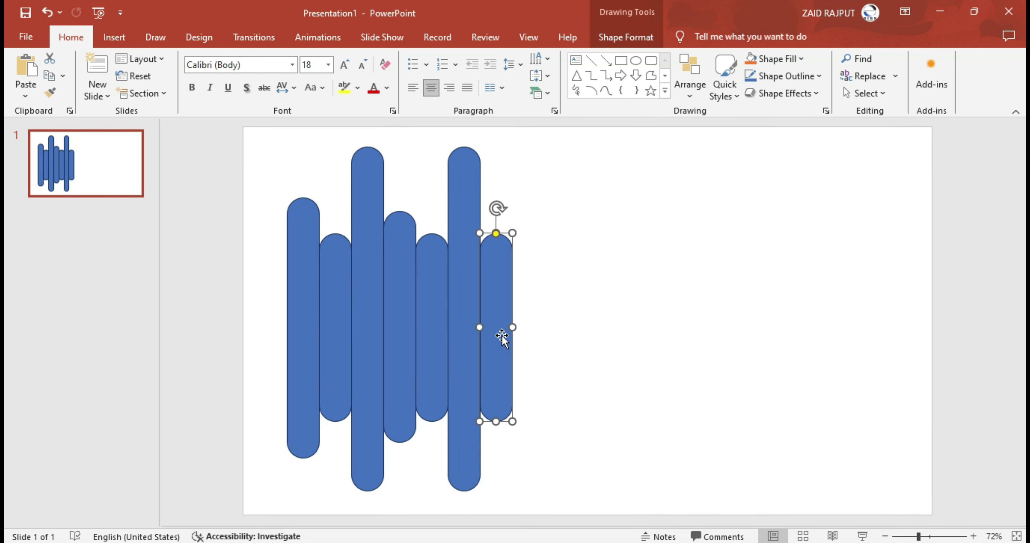
pyautogui.click(433, 327)
pyautogui.click(402, 312)
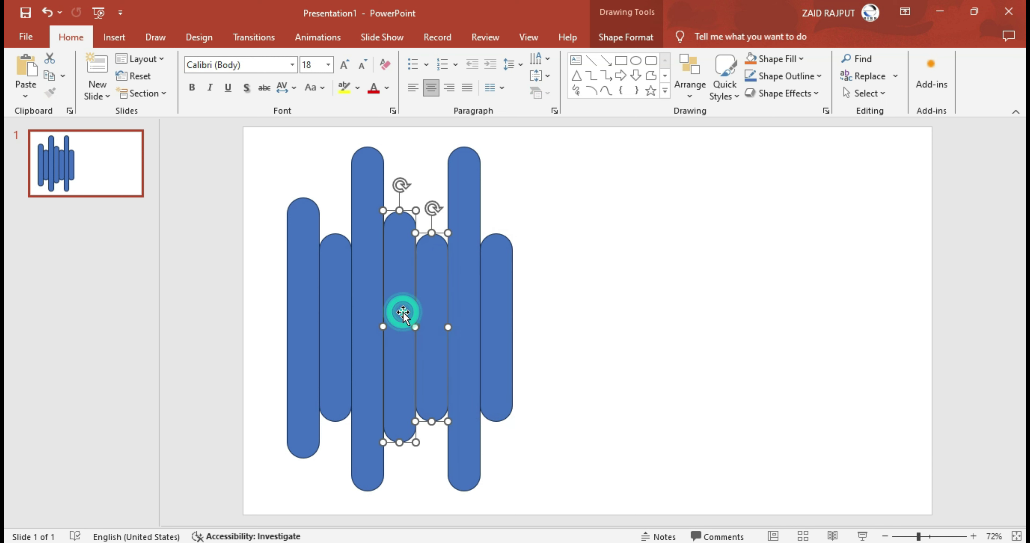
pyautogui.keyDown('shift'); pyautogui.click(423, 316); pyautogui.keyUp('shift')
pyautogui.moveTo(424, 316); pyautogui.dragTo(552, 316)
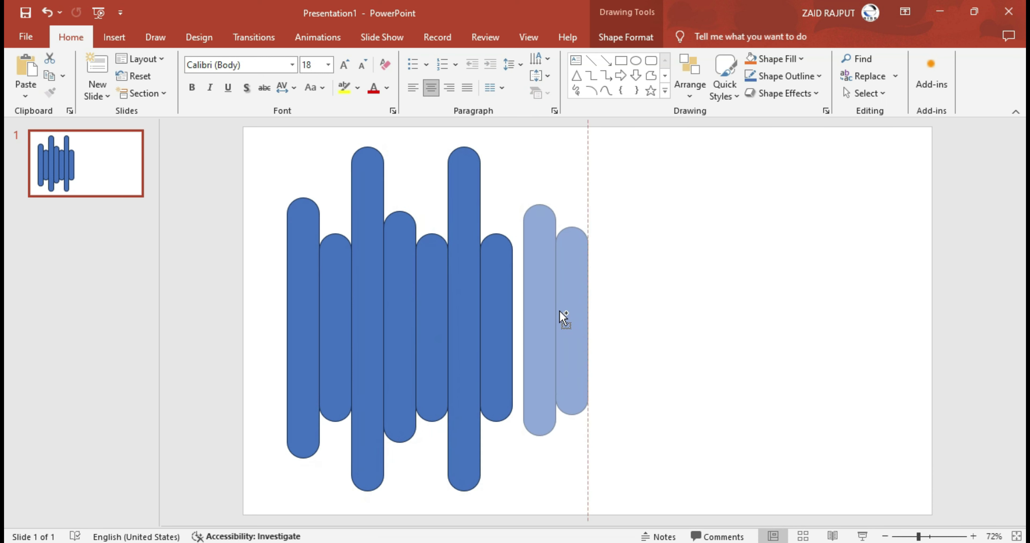
# Stretch the rightmost bar up and down to full height
pyautogui.click(634, 330)
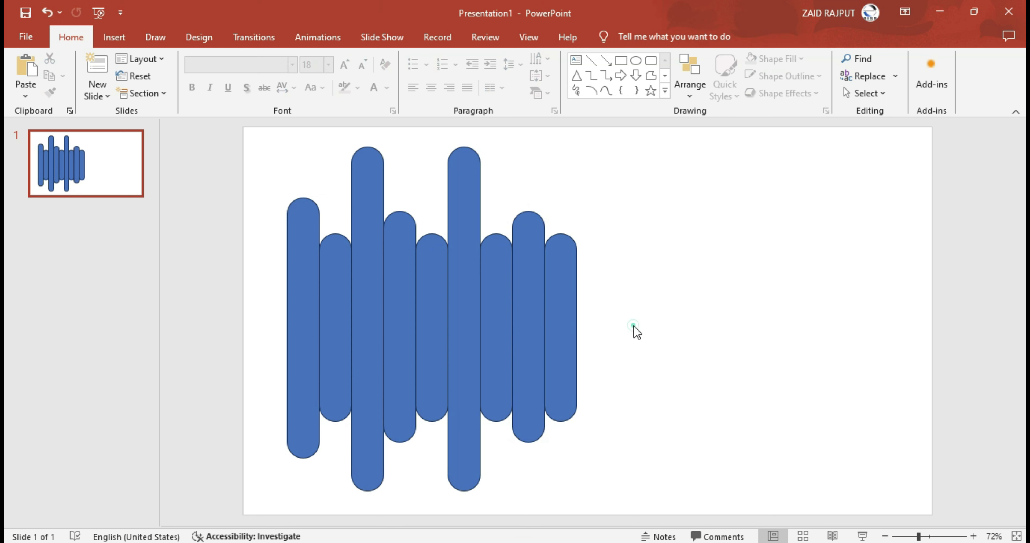
pyautogui.click(568, 370)
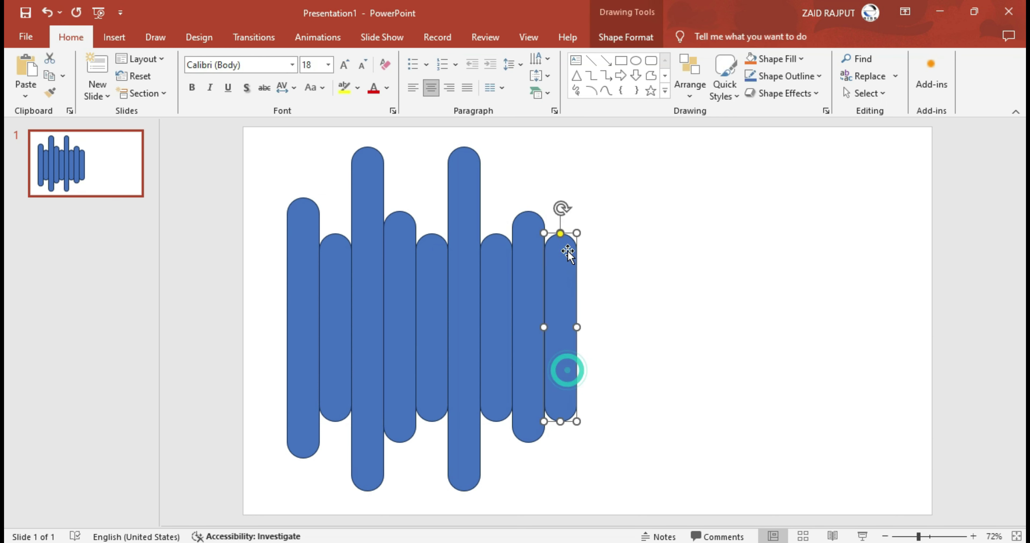
pyautogui.moveTo(576, 234); pyautogui.dragTo(577, 165)
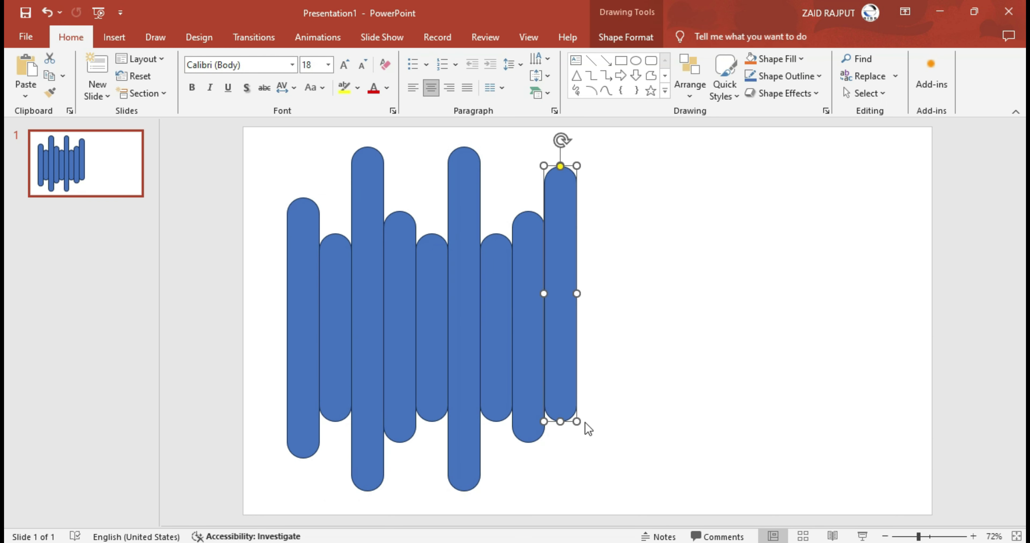
pyautogui.moveTo(577, 422); pyautogui.dragTo(578, 490)
pyautogui.click(607, 477)
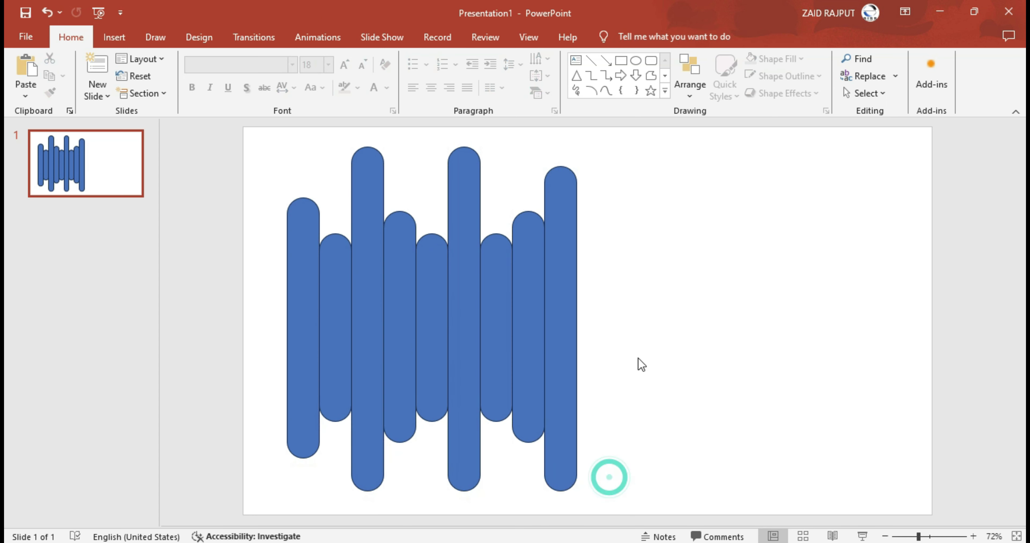
# Copy the last three bars to the right twice to lengthen the waveform
pyautogui.click(539, 328)
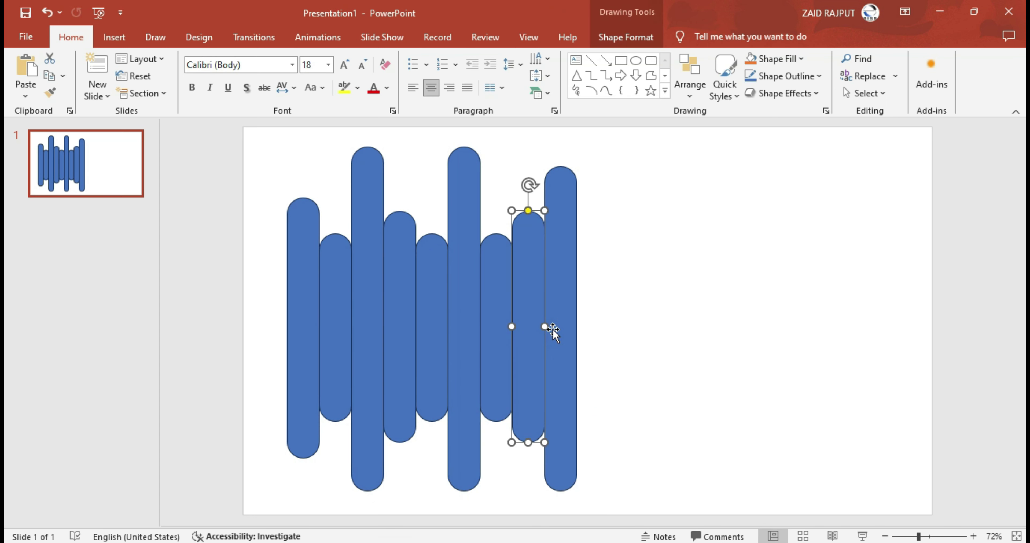
pyautogui.keyDown('shift'); pyautogui.click(550, 329); pyautogui.keyUp('shift')
pyautogui.keyDown('shift'); pyautogui.click(502, 322); pyautogui.keyUp('shift')
pyautogui.moveTo(501, 321); pyautogui.dragTo(598, 322)
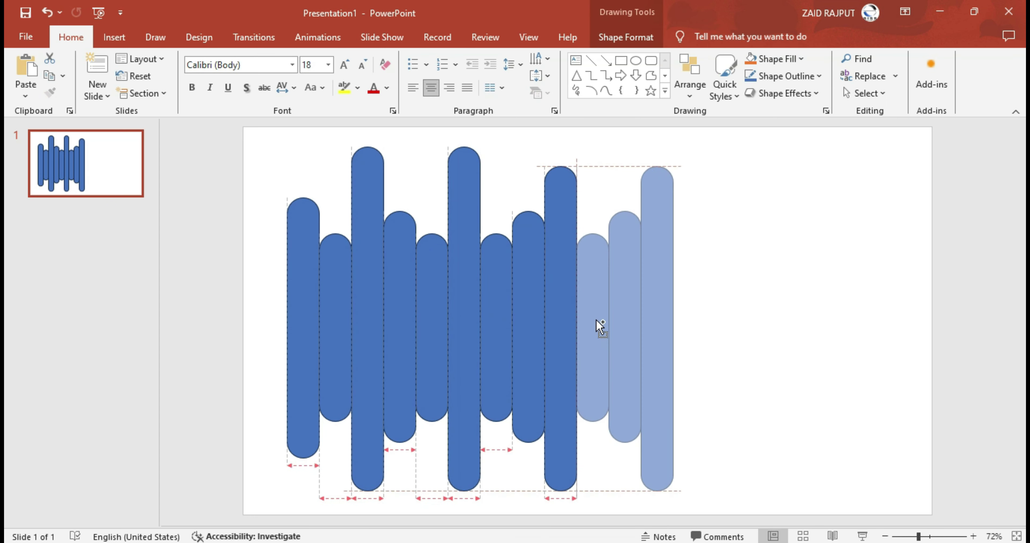
pyautogui.click(732, 358)
pyautogui.click(662, 230)
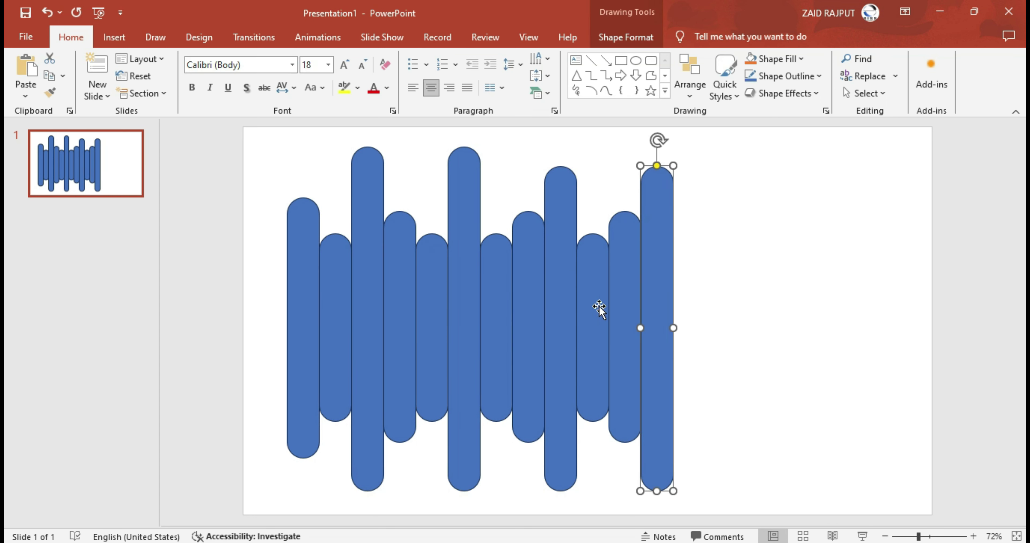
pyautogui.click(705, 305)
pyautogui.click(657, 351)
pyautogui.keyDown('shift'); pyautogui.click(620, 335); pyautogui.keyUp('shift')
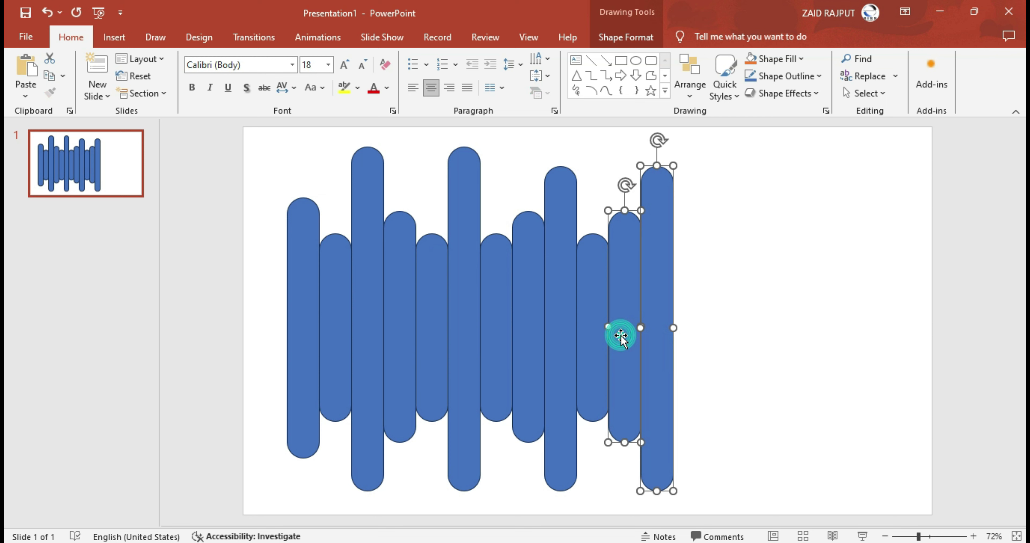
pyautogui.keyDown('shift'); pyautogui.click(597, 334); pyautogui.keyUp('shift')
pyautogui.moveTo(597, 333); pyautogui.dragTo(692, 333)
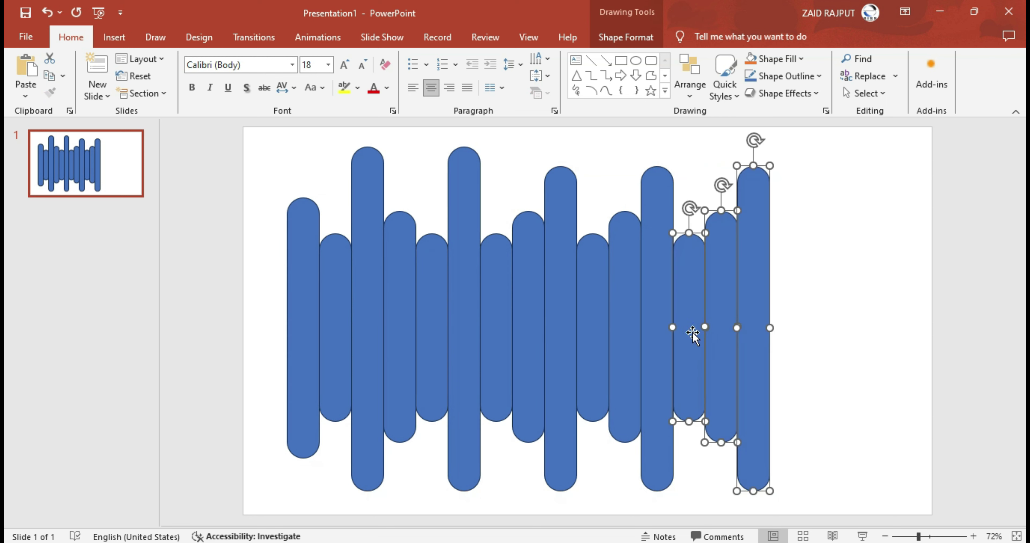
# Stretch the new rightmost bar to full height and vary the heights of the bars before it
pyautogui.click(802, 369)
pyautogui.click(754, 259)
pyautogui.moveTo(770, 165); pyautogui.dragTo(771, 149)
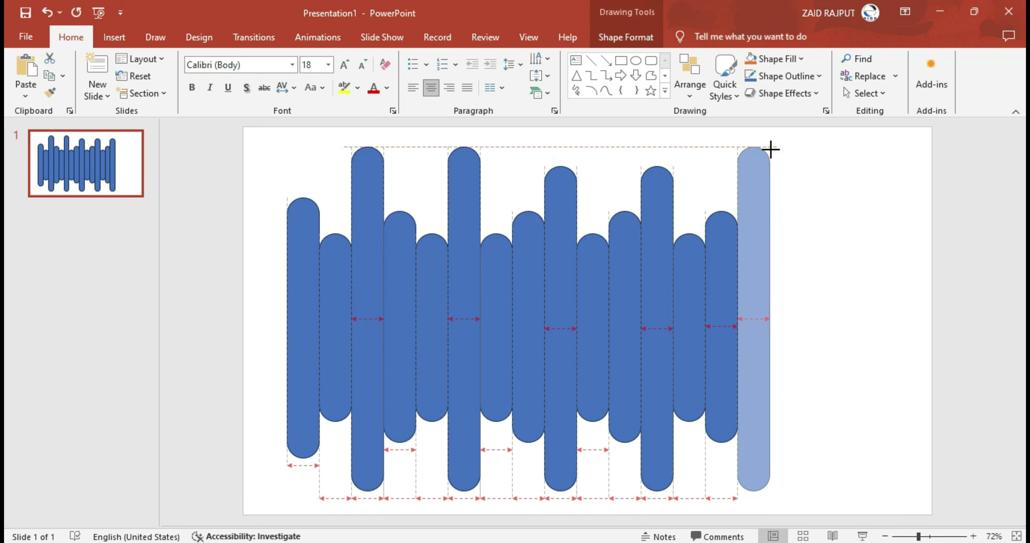
pyautogui.click(828, 322)
pyautogui.click(719, 287)
pyautogui.moveTo(738, 212); pyautogui.dragTo(736, 234)
pyautogui.click(691, 356)
pyautogui.moveTo(703, 423); pyautogui.dragTo(704, 458)
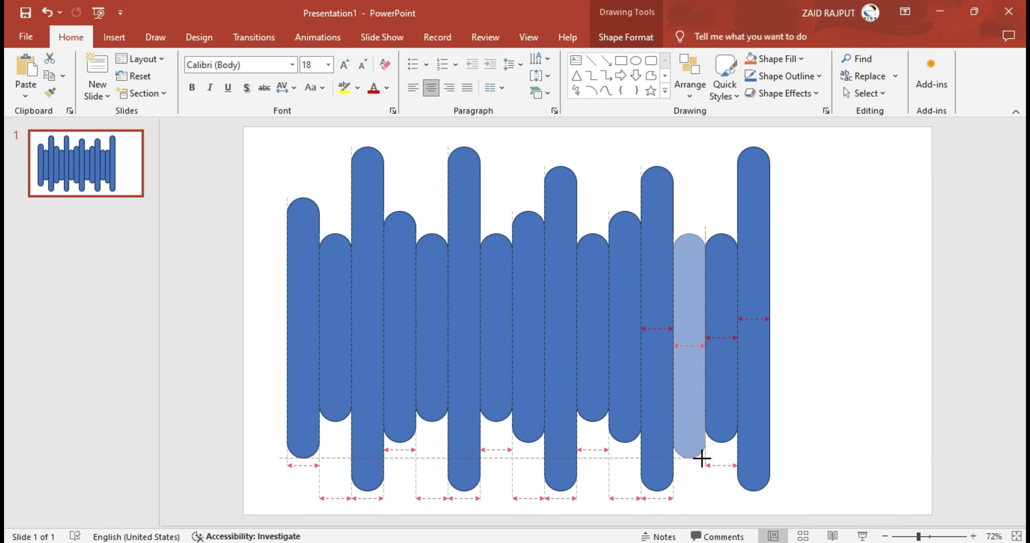
pyautogui.click(806, 429)
pyautogui.click(692, 307)
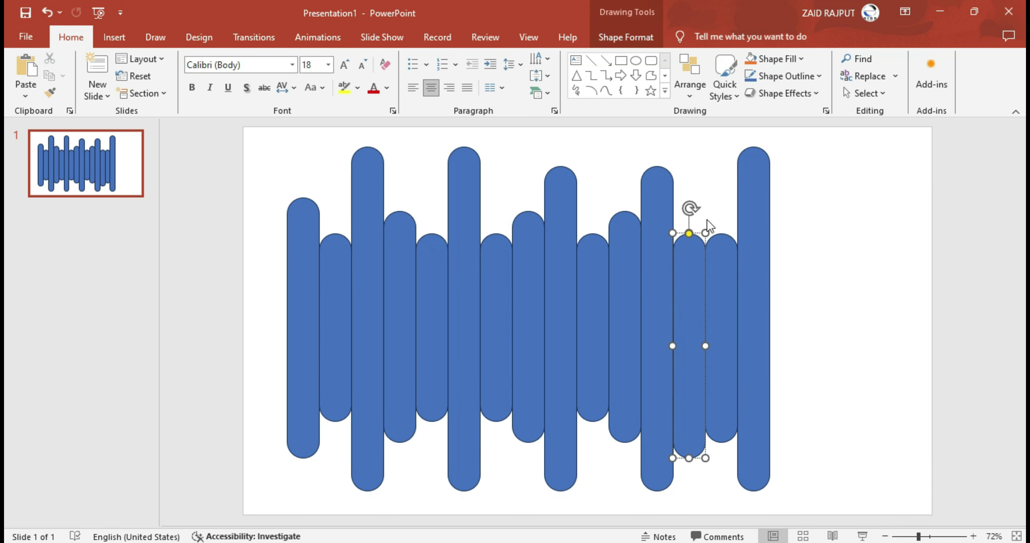
pyautogui.moveTo(703, 231); pyautogui.dragTo(705, 212)
pyautogui.click(833, 384)
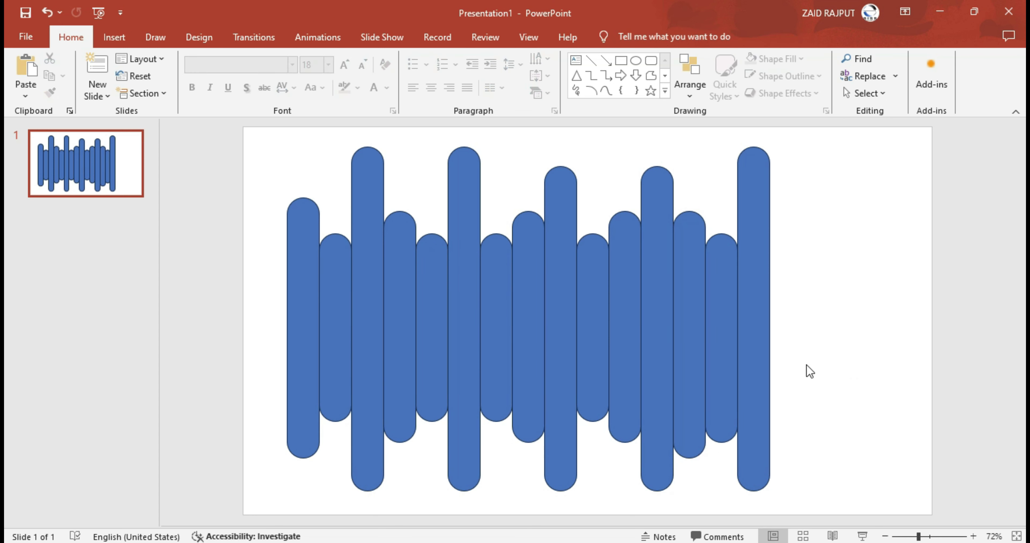
# Copy two short bars to the far right and shorten the new last bar
pyautogui.click(719, 334)
pyautogui.keyDown('ctrl'); pyautogui.click(689, 332); pyautogui.keyUp('ctrl')
pyautogui.moveTo(692, 335); pyautogui.dragTo(782, 331)
pyautogui.click(885, 369)
pyautogui.click(828, 324)
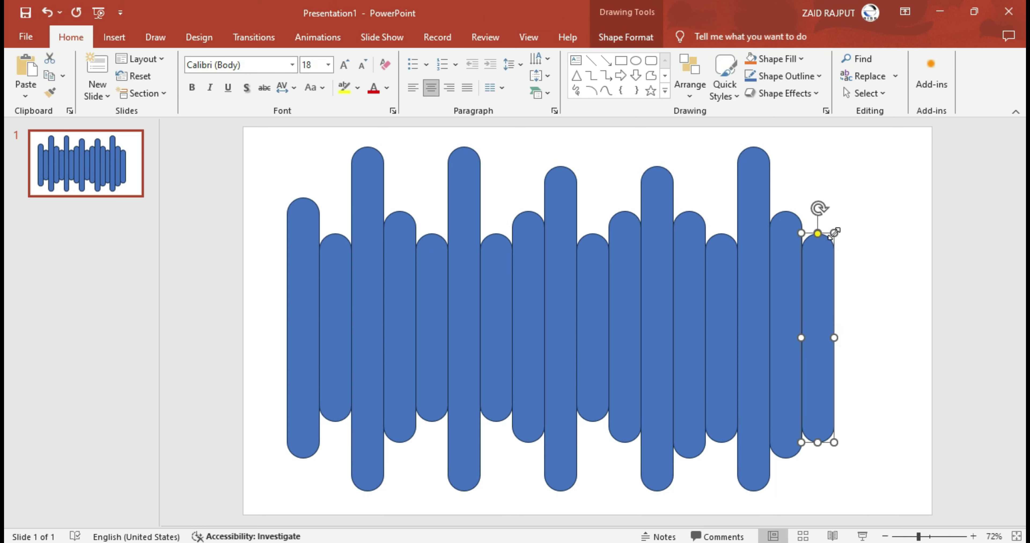
pyautogui.moveTo(834, 233); pyautogui.dragTo(835, 240)
pyautogui.moveTo(833, 442); pyautogui.dragTo(833, 430)
pyautogui.click(901, 452)
pyautogui.click(829, 417)
pyautogui.click(913, 451)
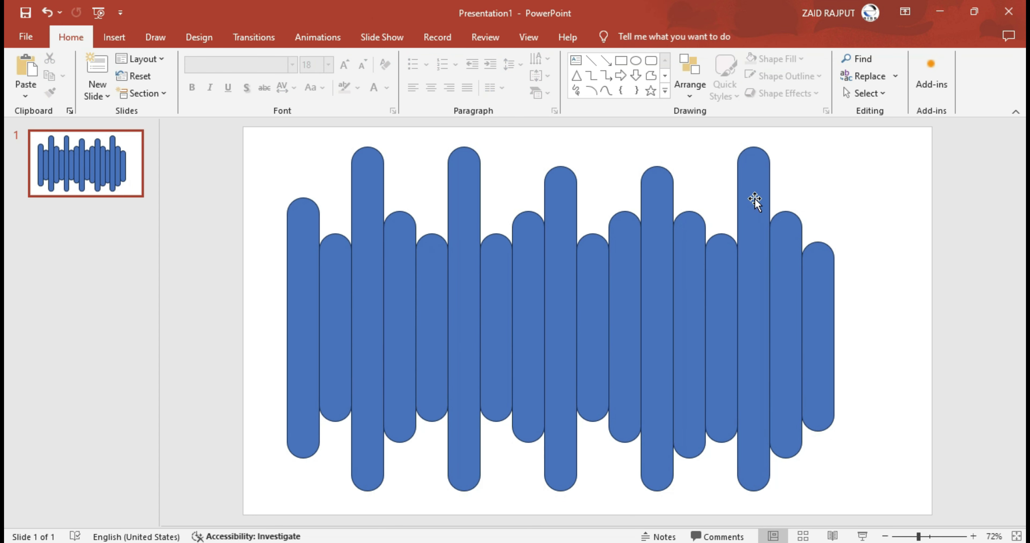
# Marquee-select all seventeen bars and group them into one object
pyautogui.moveTo(888, 499); pyautogui.dragTo(236, 131)
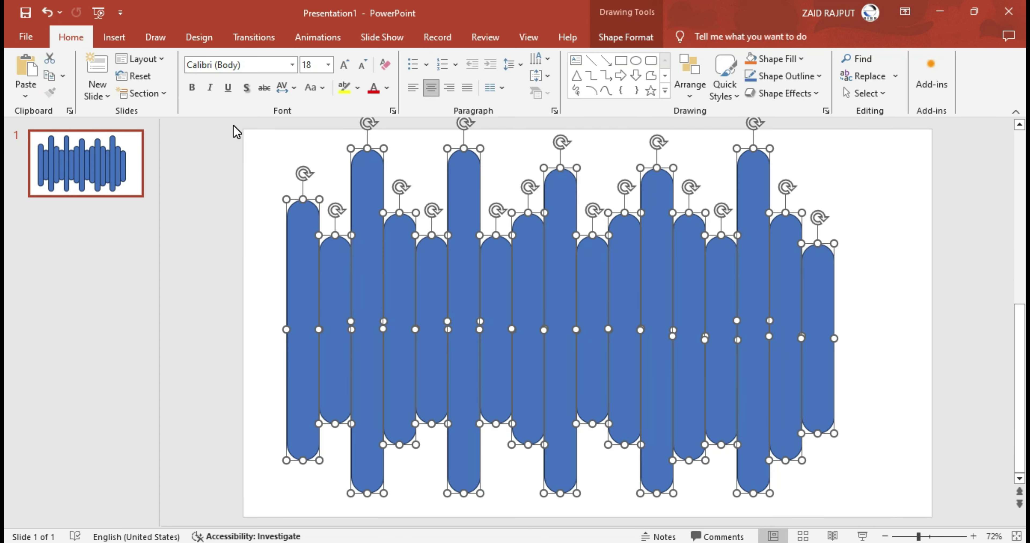
pyautogui.rightClick(370, 196)
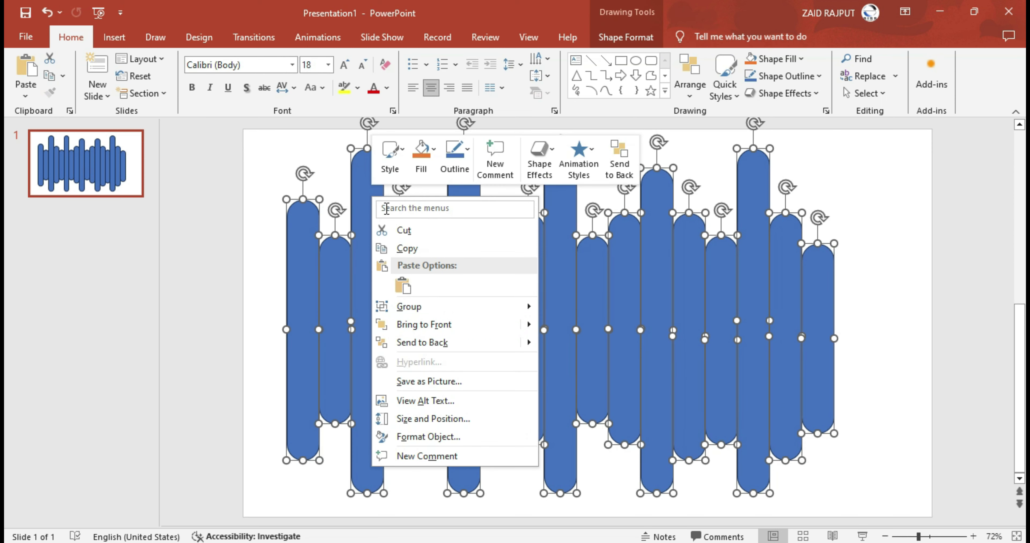
pyautogui.click(566, 306)
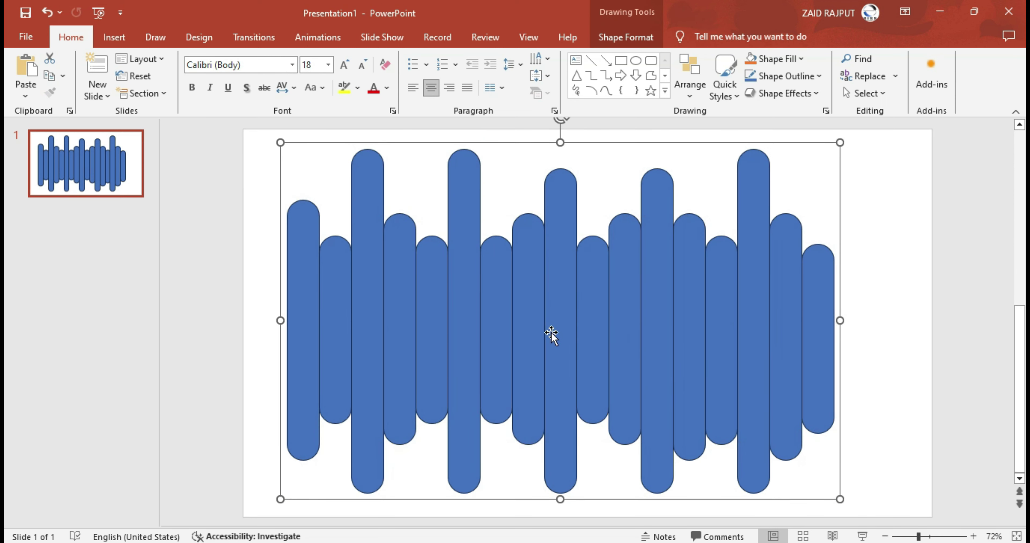
# Centre the grouped waveform on the slide and set its outline to No Outline
pyautogui.moveTo(552, 336); pyautogui.dragTo(579, 333)
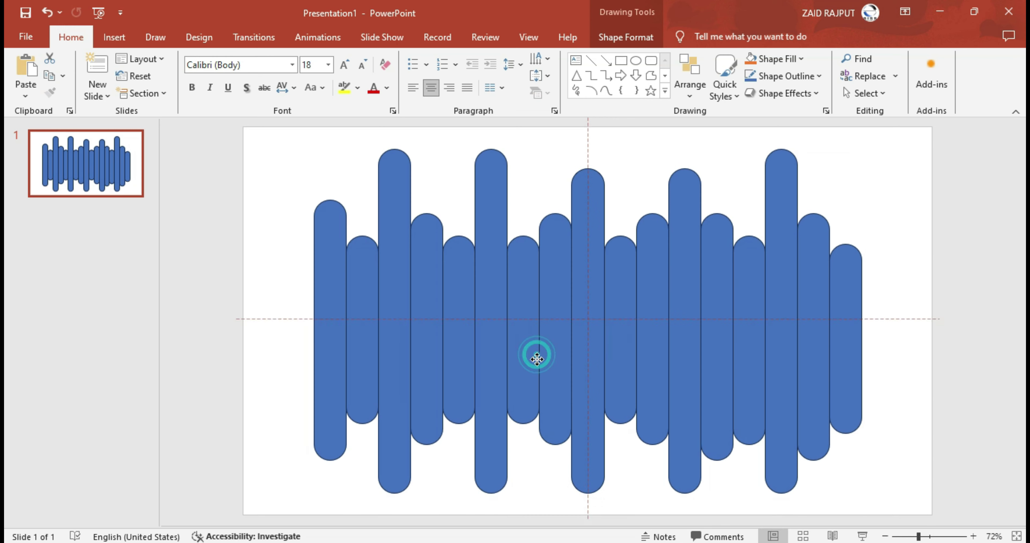
pyautogui.moveTo(537, 359); pyautogui.dragTo(538, 358)
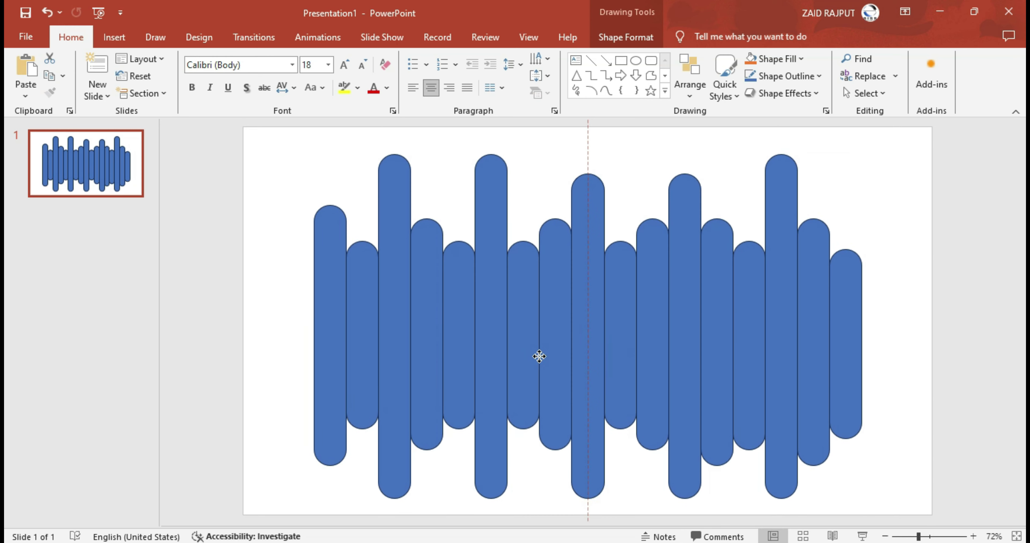
pyautogui.click(633, 34)
pyautogui.click(420, 80)
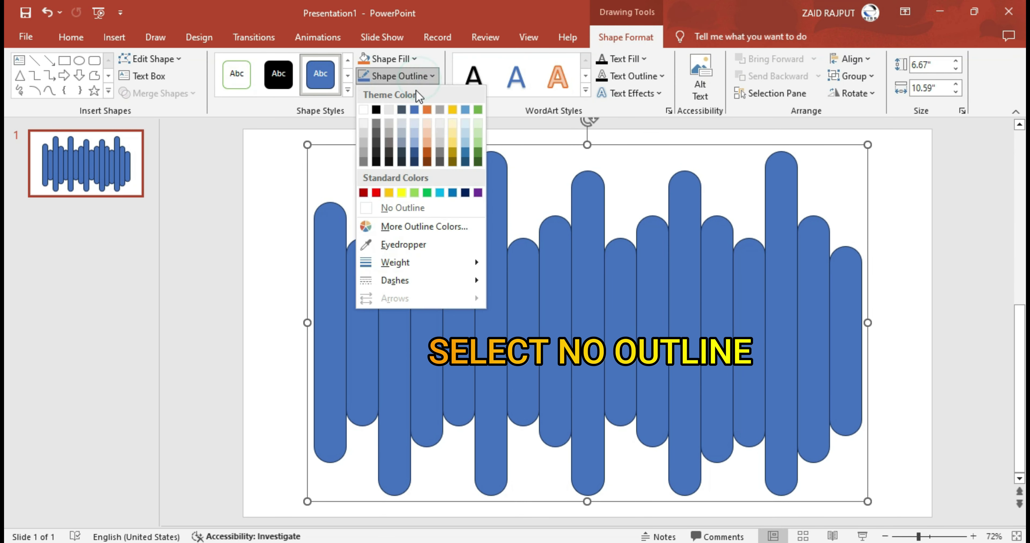
pyautogui.click(412, 212)
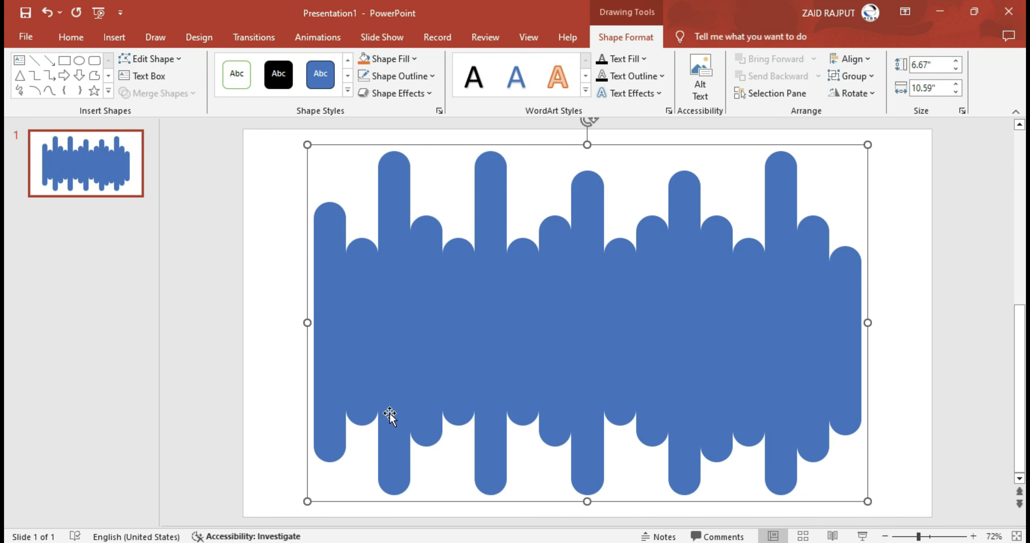
pyautogui.click(398, 63)
# Fill the grouped bars with the pink-sky bridge photo from the Downloads folder
pyautogui.click(402, 244)
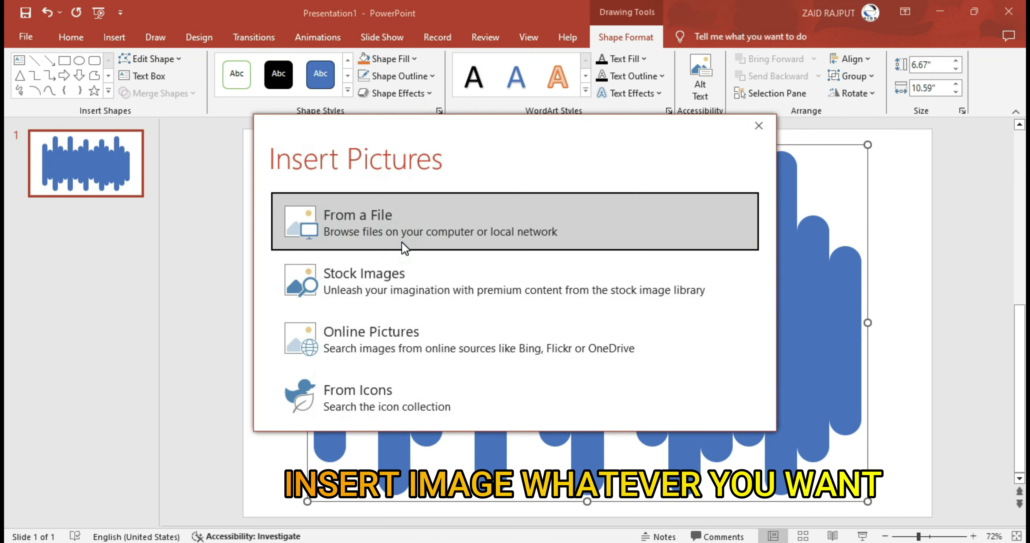
pyautogui.click(378, 212)
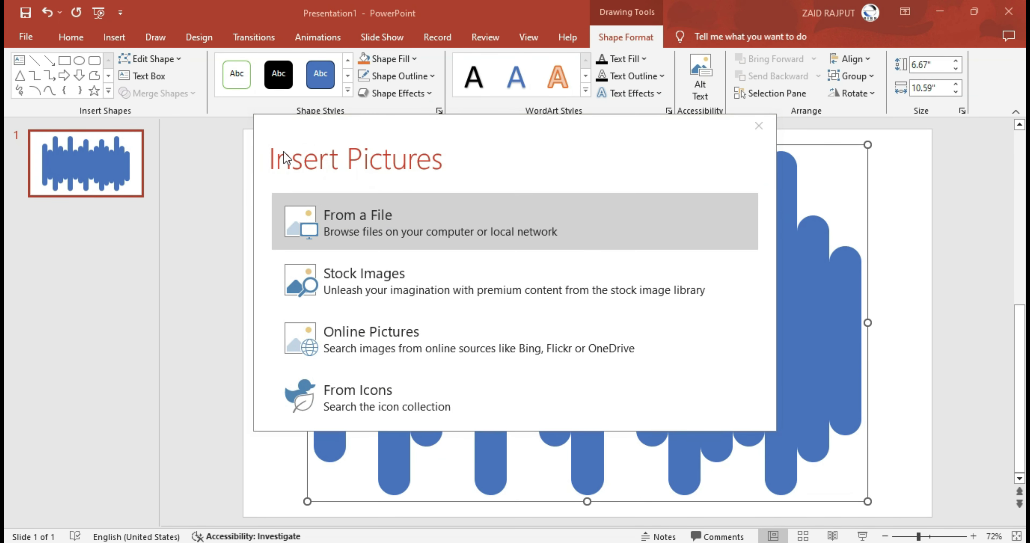
pyautogui.click(77, 159)
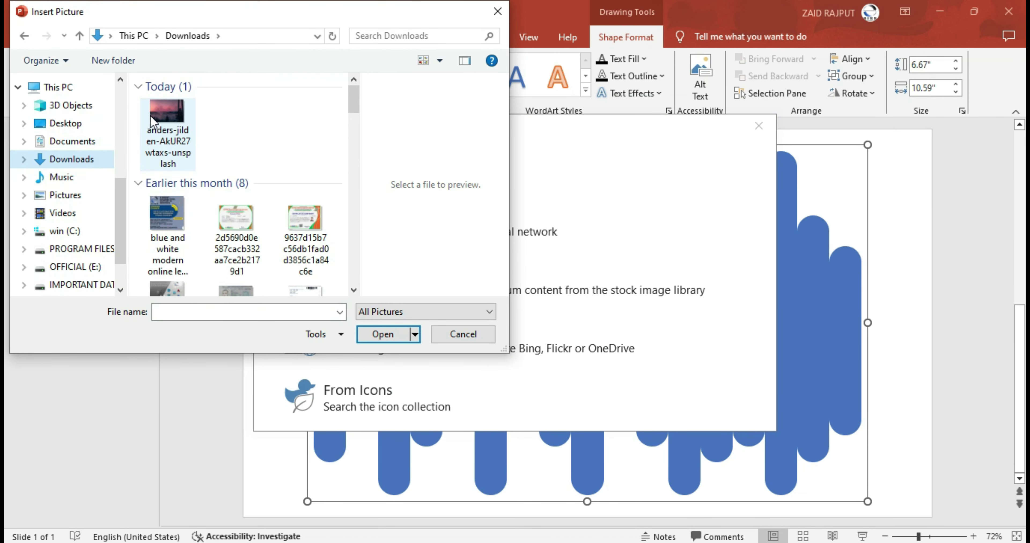
pyautogui.click(151, 115)
pyautogui.click(383, 333)
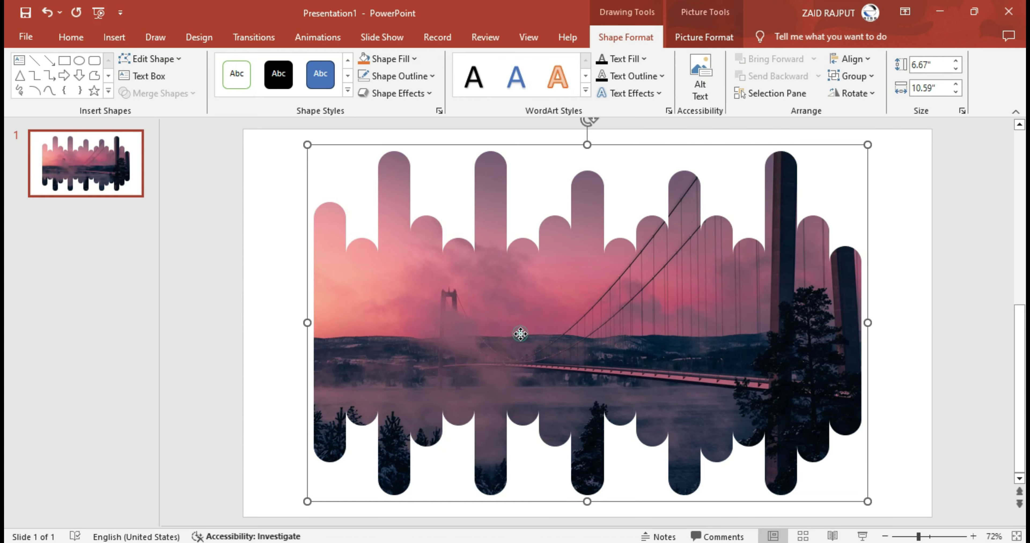
pyautogui.moveTo(520, 334); pyautogui.dragTo(520, 335)
# Open the Format Background settings from the Design tab
pyautogui.click(272, 169)
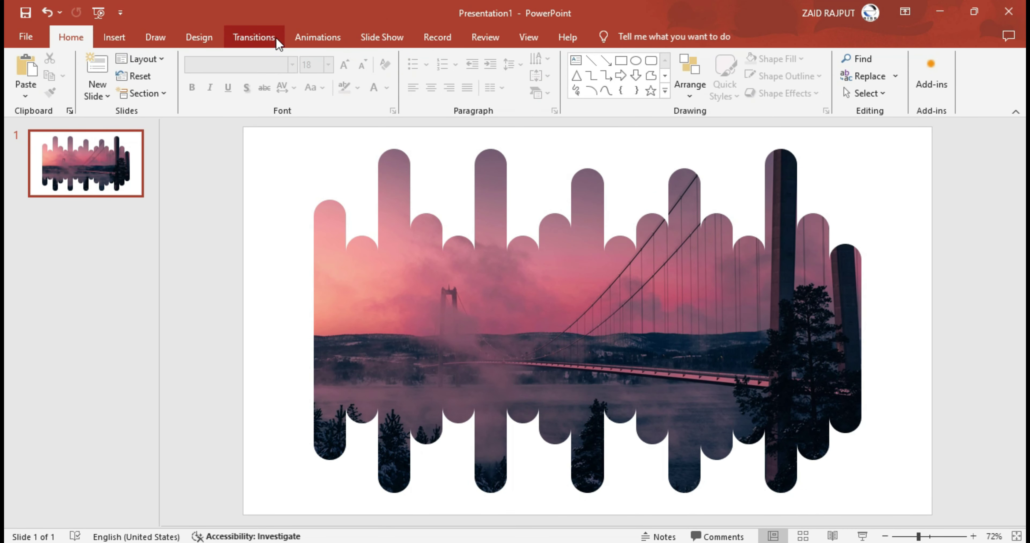
pyautogui.click(200, 37)
pyautogui.click(965, 78)
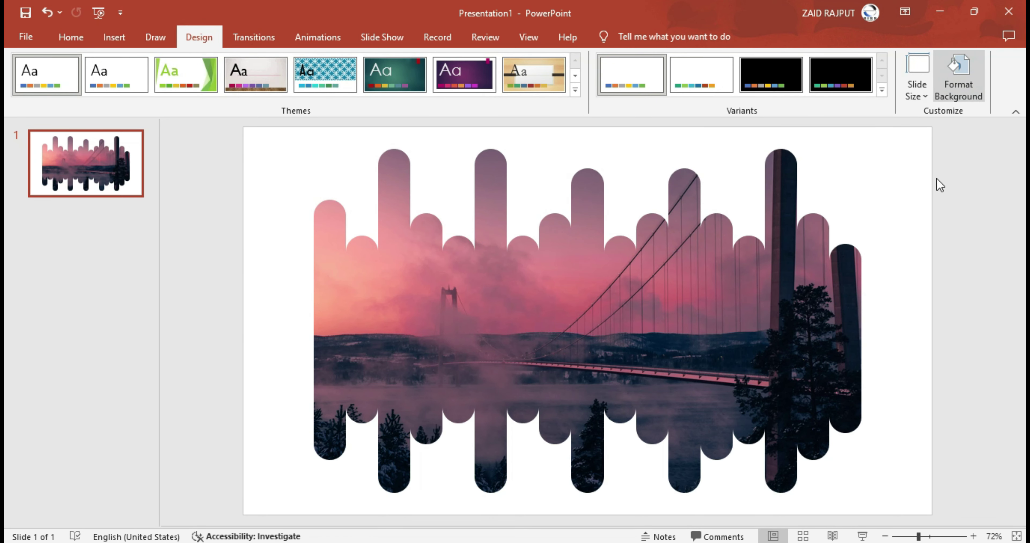
# Try gradient and solid fills on the waveform, then revert to the bridge-photo picture fill
pyautogui.click(693, 270)
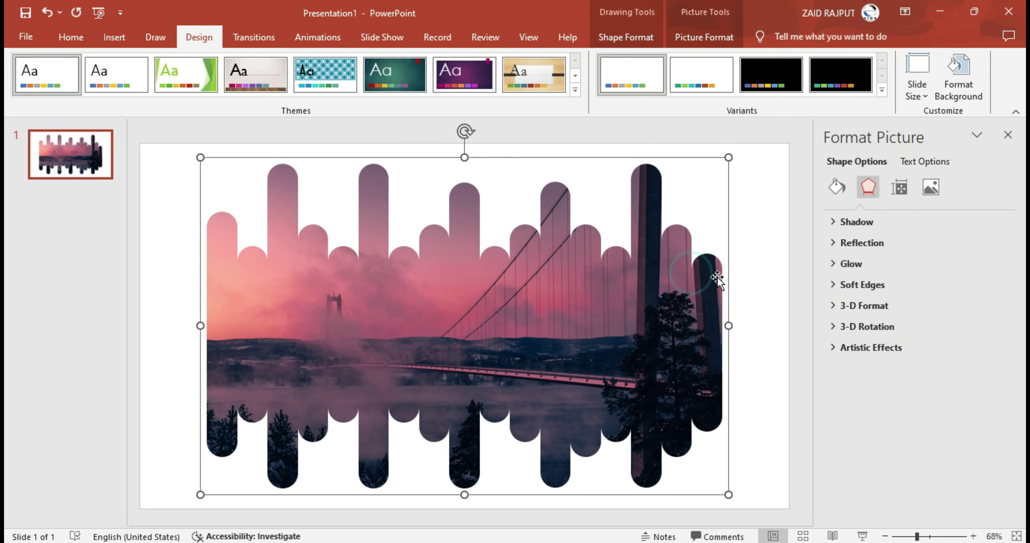
pyautogui.click(840, 191)
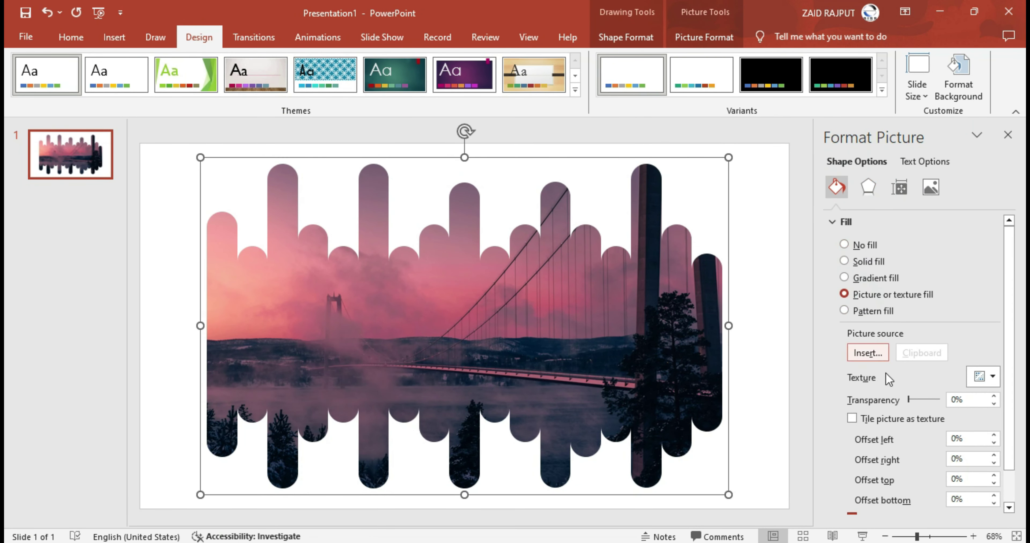
pyautogui.click(863, 279)
pyautogui.click(858, 265)
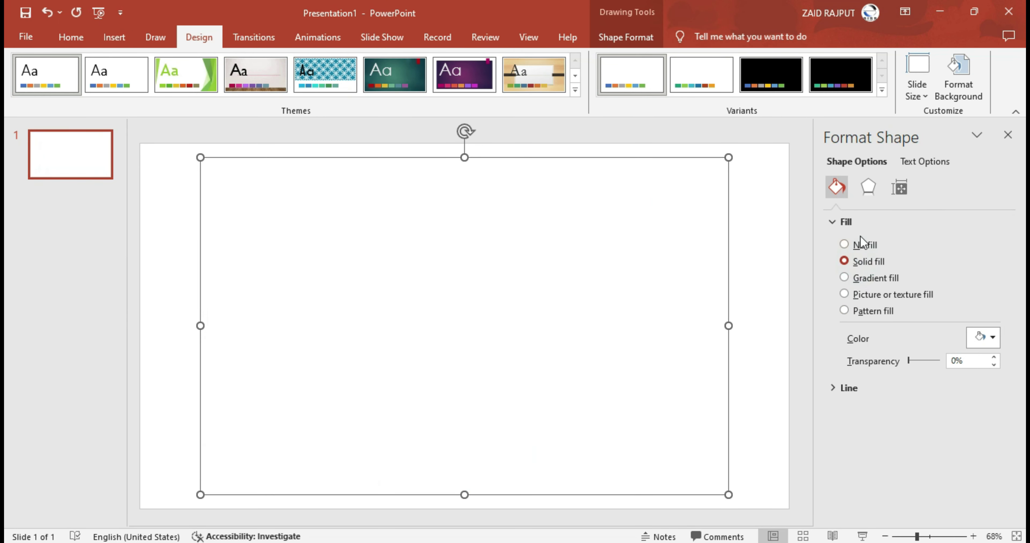
pyautogui.hotkey('ctrl', 'z')
pyautogui.hotkey('ctrl', 'z')
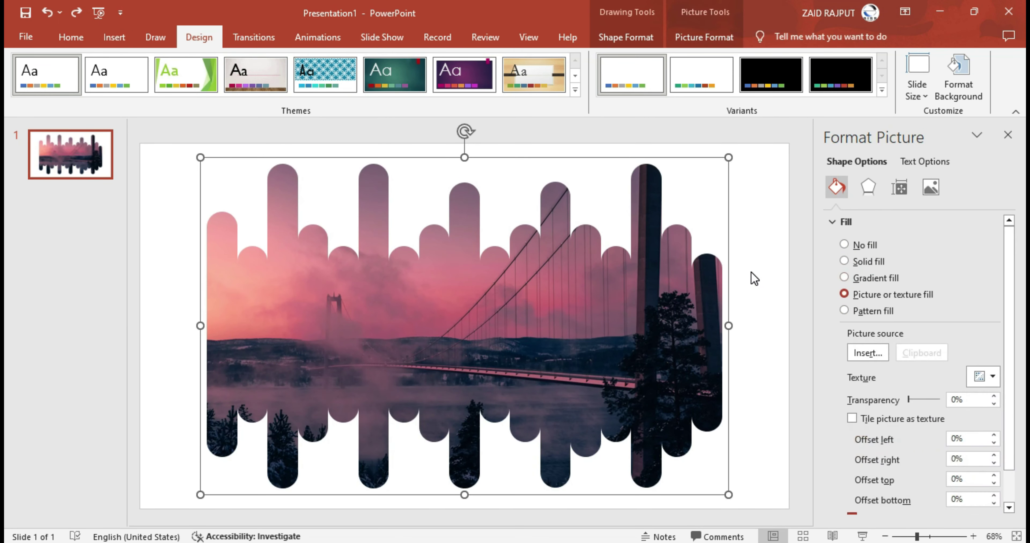
pyautogui.click(750, 272)
pyautogui.click(844, 256)
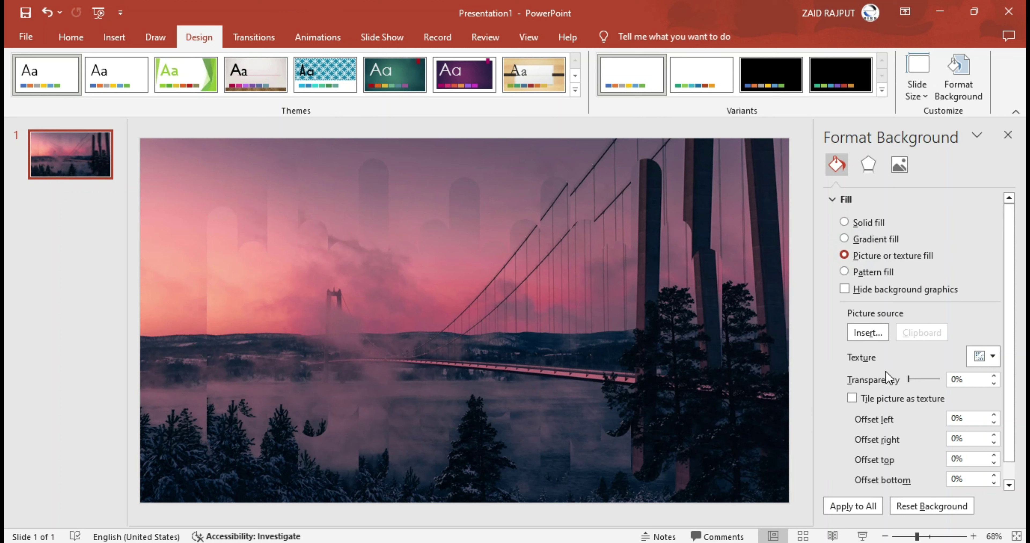
# Switch the background to a solid fill, trying grey and then black
pyautogui.moveTo(907, 379); pyautogui.dragTo(938, 379)
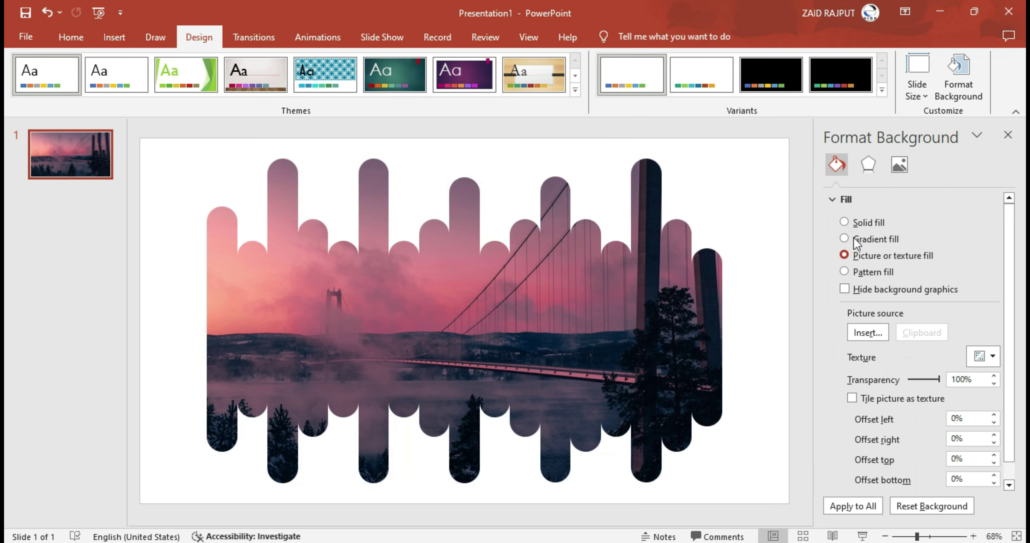
pyautogui.click(843, 222)
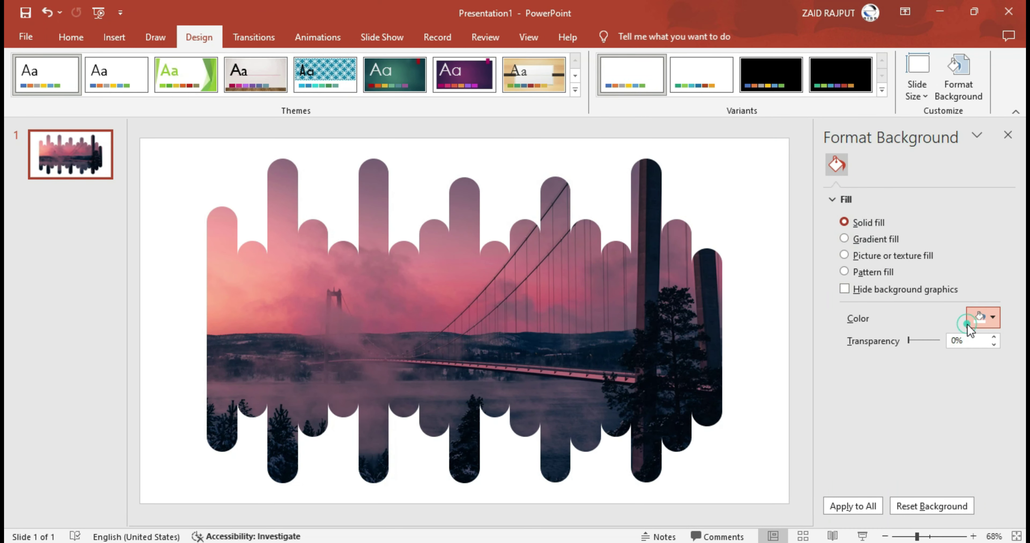
pyautogui.click(981, 317)
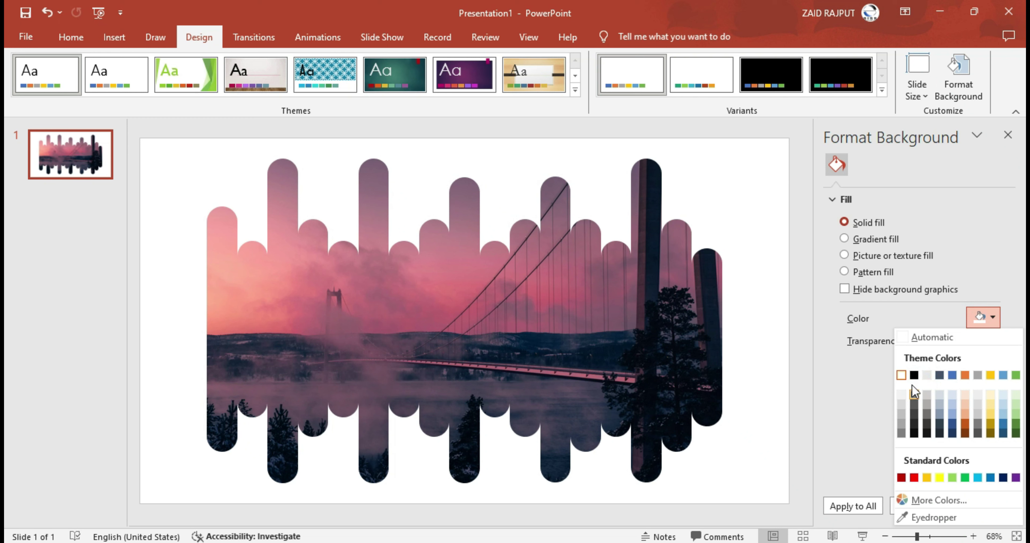
pyautogui.click(918, 401)
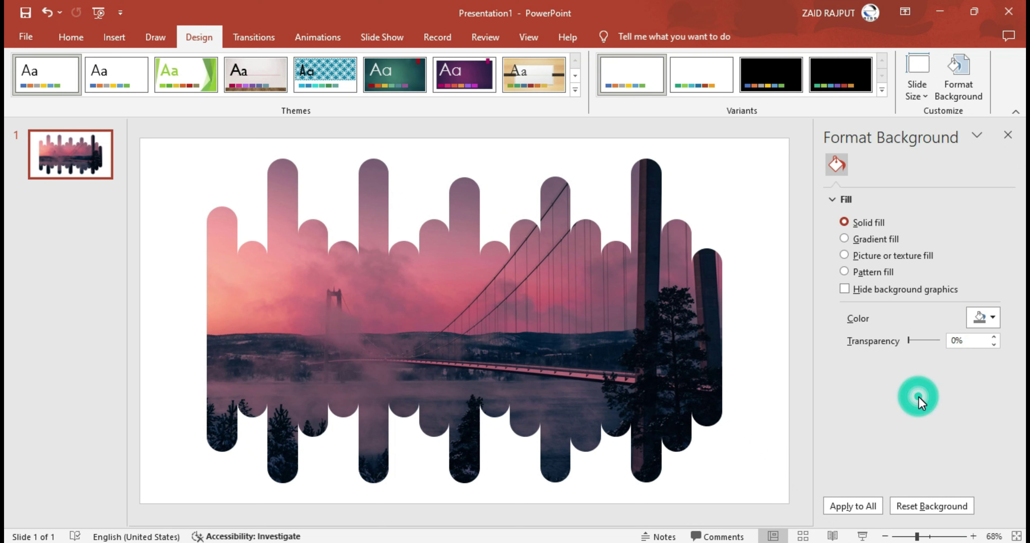
pyautogui.click(983, 318)
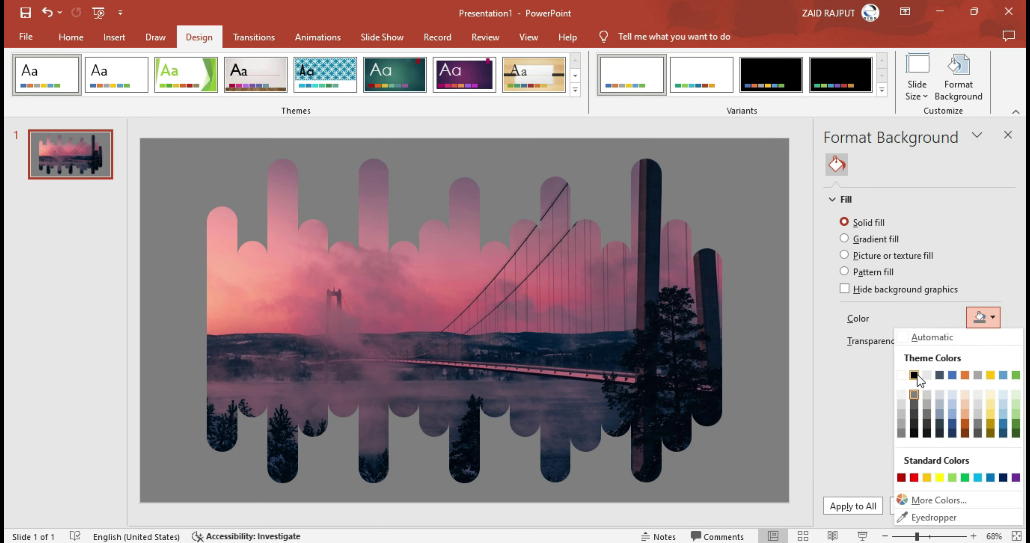
pyautogui.click(914, 376)
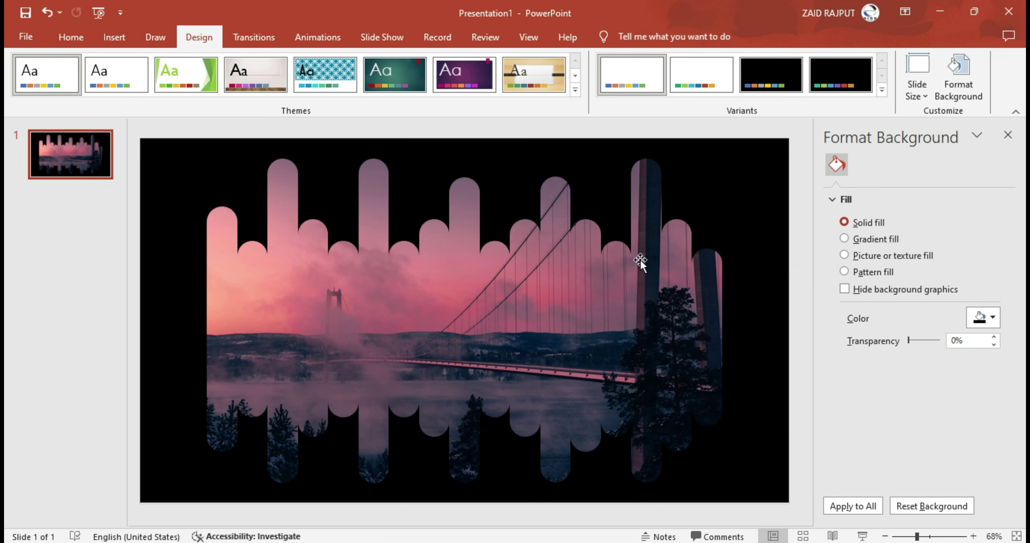
# Return to a picture background and lower its transparency so the bridge photo shows
pyautogui.click(878, 258)
pyautogui.click(931, 385)
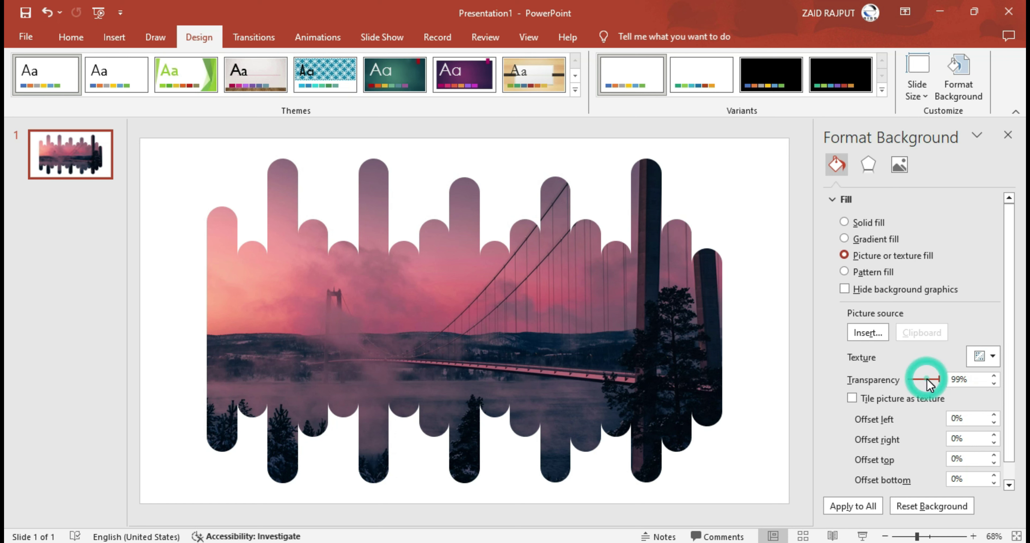
pyautogui.click(931, 385)
pyautogui.click(931, 386)
pyautogui.moveTo(931, 384); pyautogui.dragTo(918, 382)
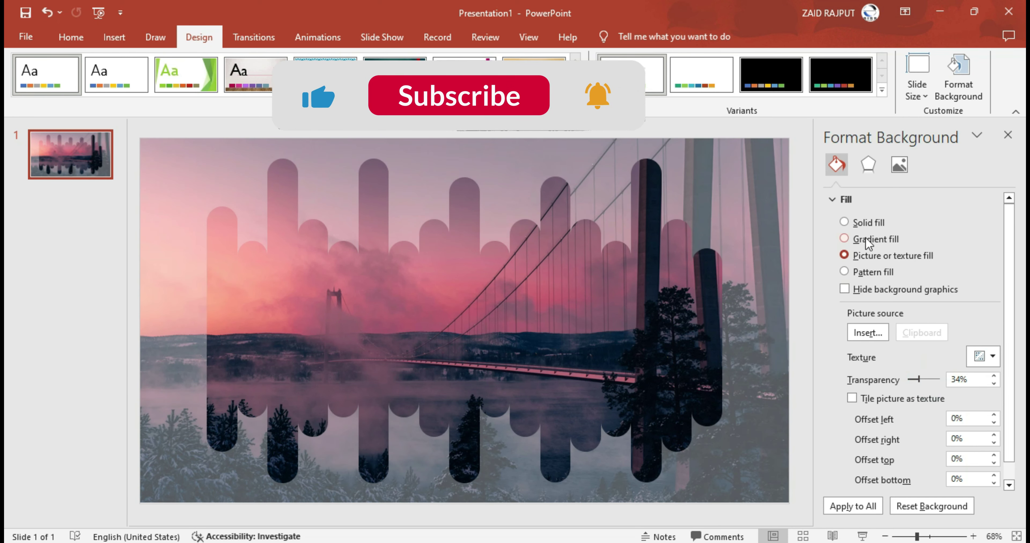
# Use a solid black background at about 25% transparency and apply it to all slides
pyautogui.click(849, 239)
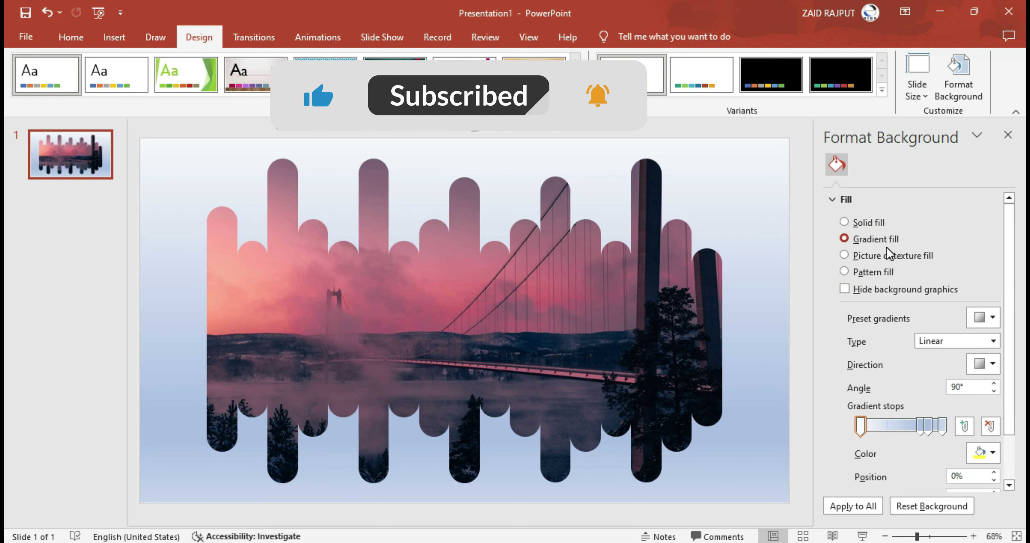
pyautogui.click(863, 222)
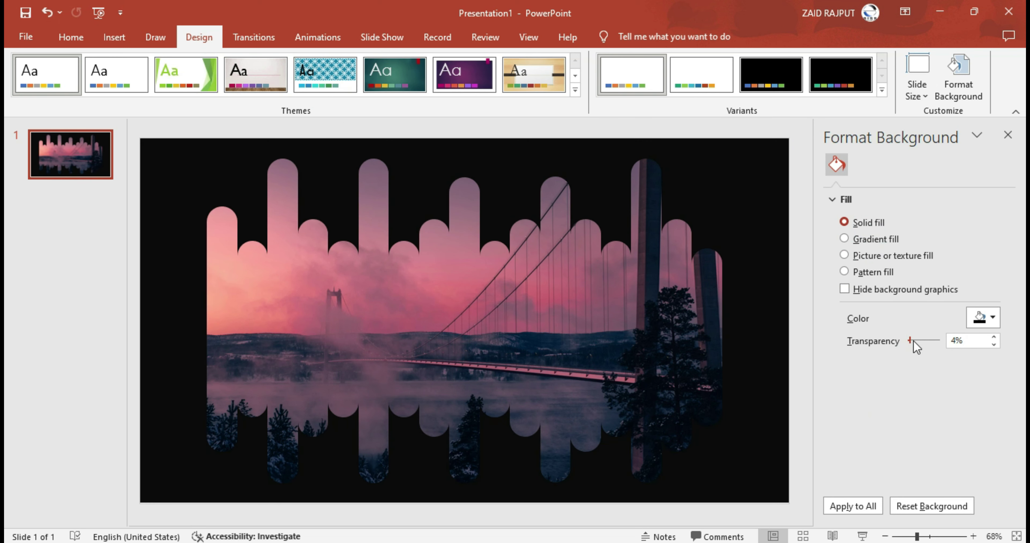
pyautogui.moveTo(911, 340); pyautogui.dragTo(917, 340)
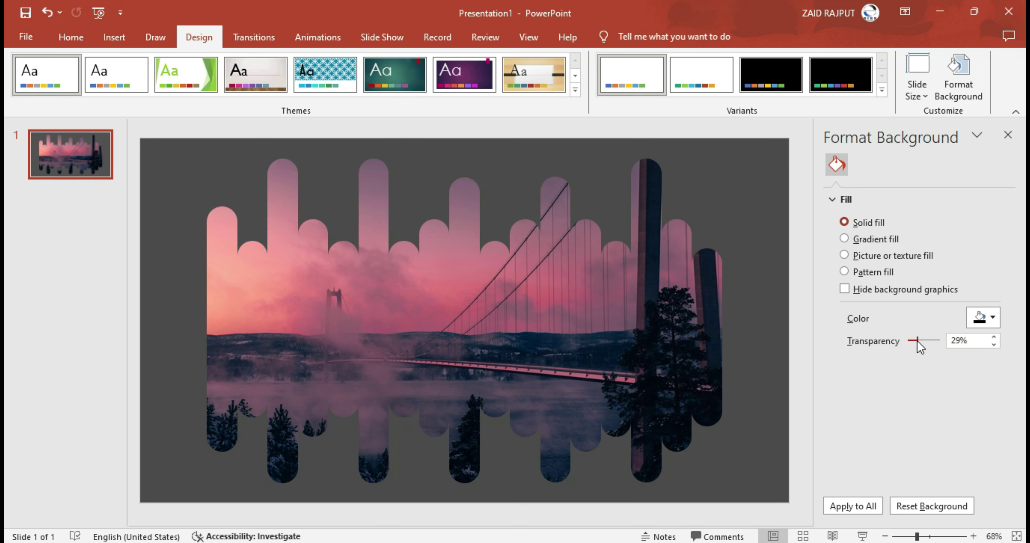
pyautogui.click(865, 509)
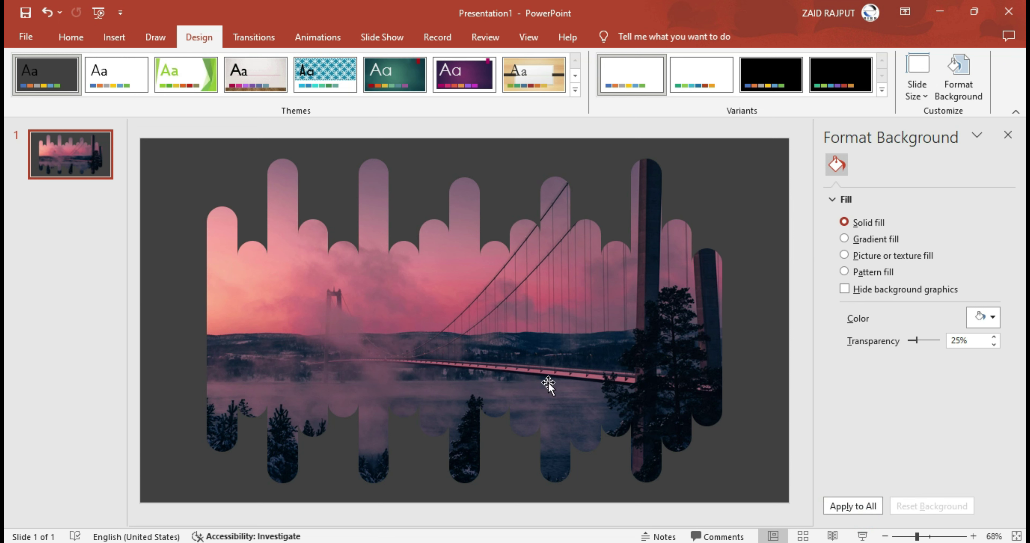
pyautogui.click(852, 504)
# Draw a wide text box across the photo's middle reading 'CREATIVE PRESENTATION', centred
pyautogui.click(1008, 135)
pyautogui.click(114, 37)
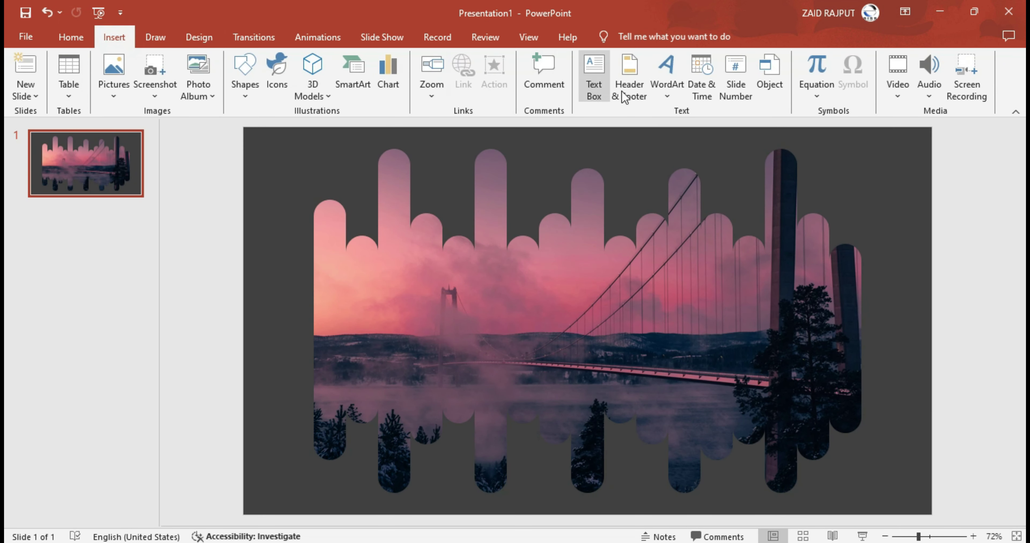
pyautogui.click(594, 76)
pyautogui.moveTo(346, 293); pyautogui.dragTo(829, 360)
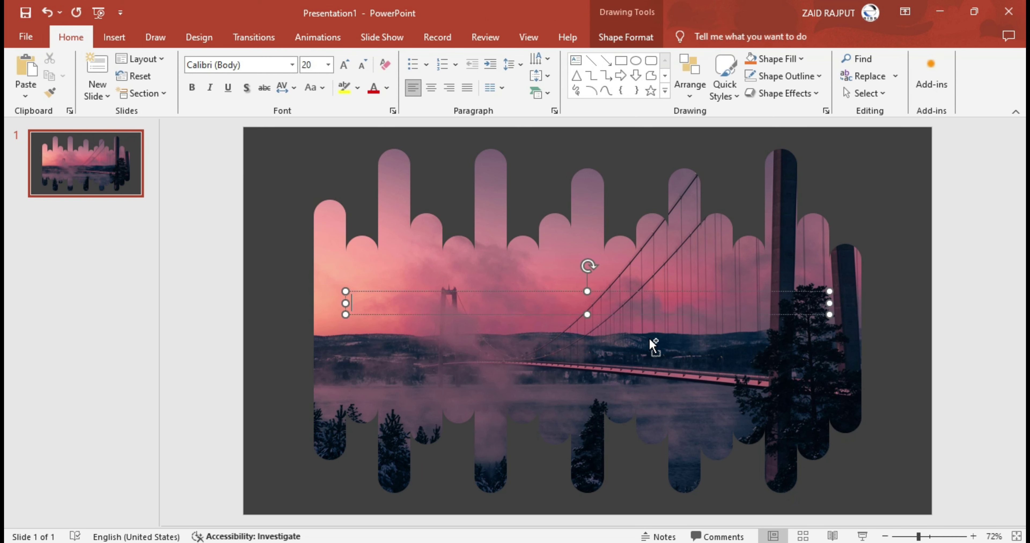
pyautogui.write('CREATIVE')
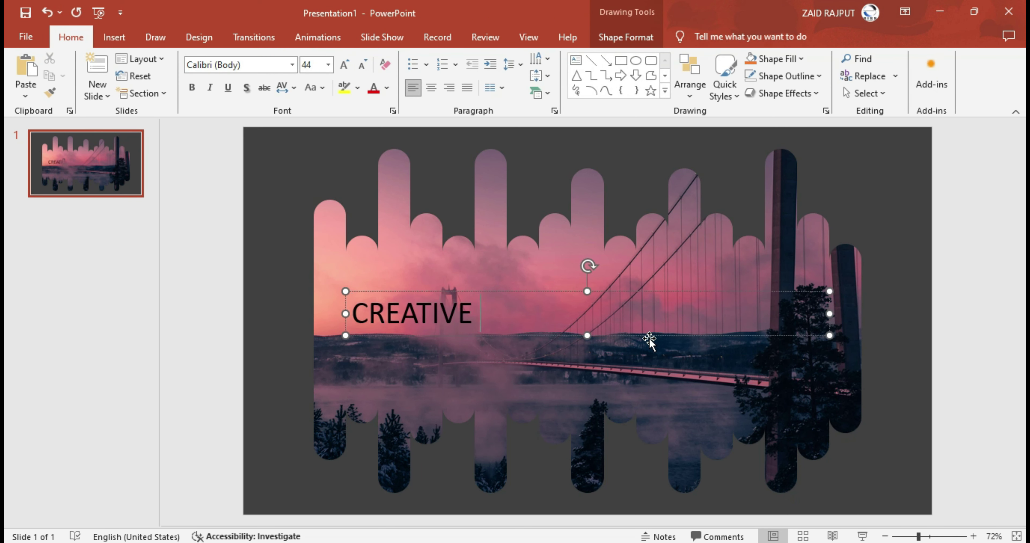
pyautogui.write(' PRESENTATION')
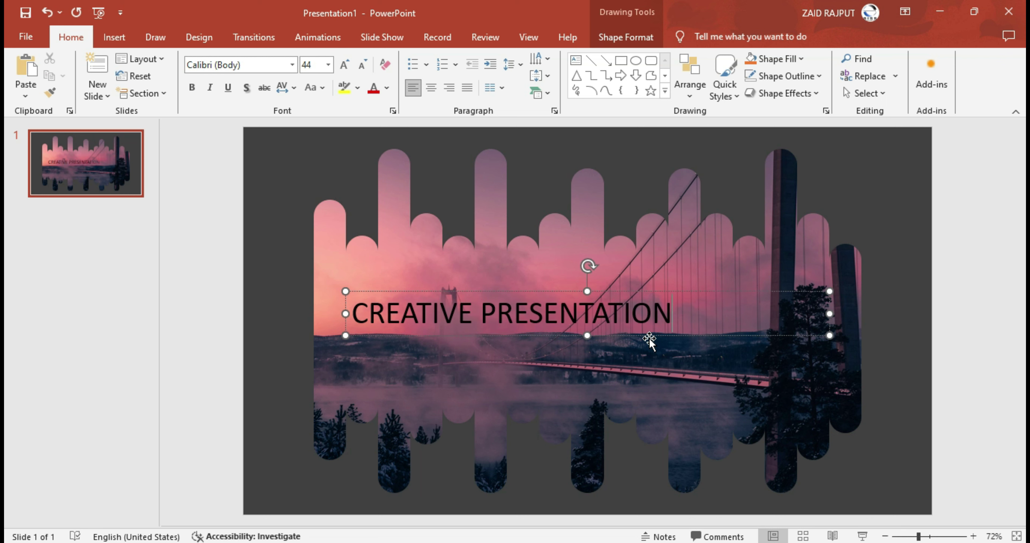
pyautogui.hotkey('ctrl', 'e')
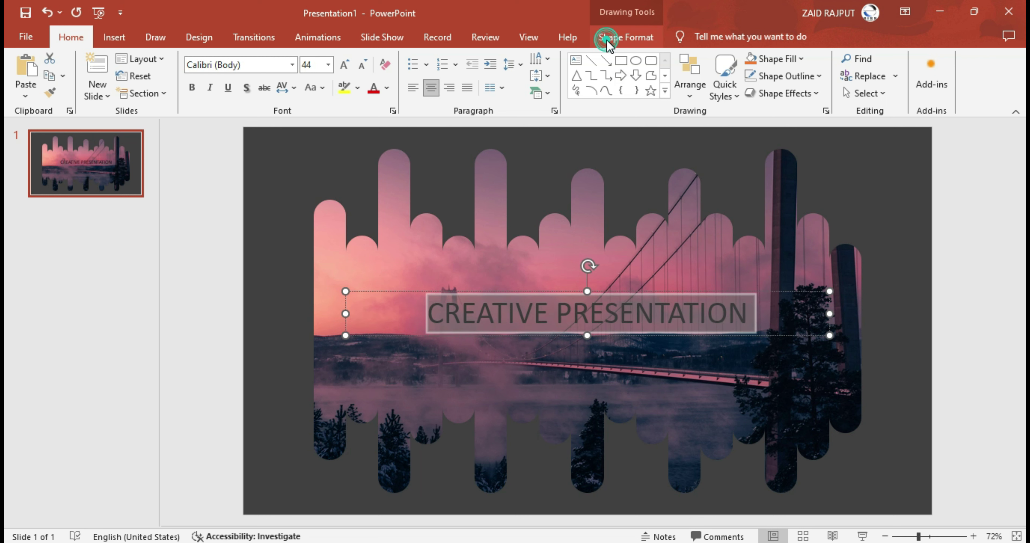
# Apply the striped grey WordArt style to the title and bump its font size up one step
pyautogui.click(606, 38)
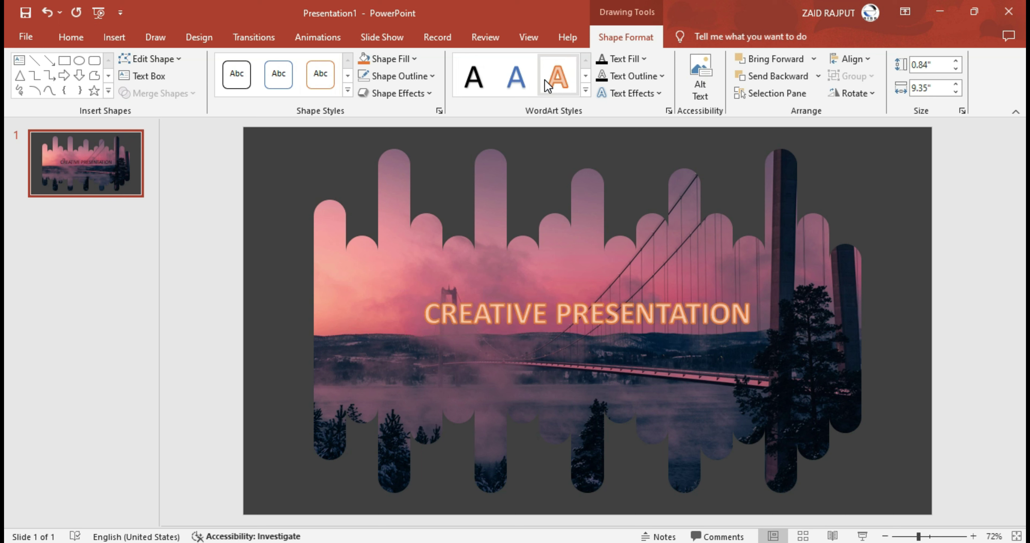
pyautogui.click(585, 91)
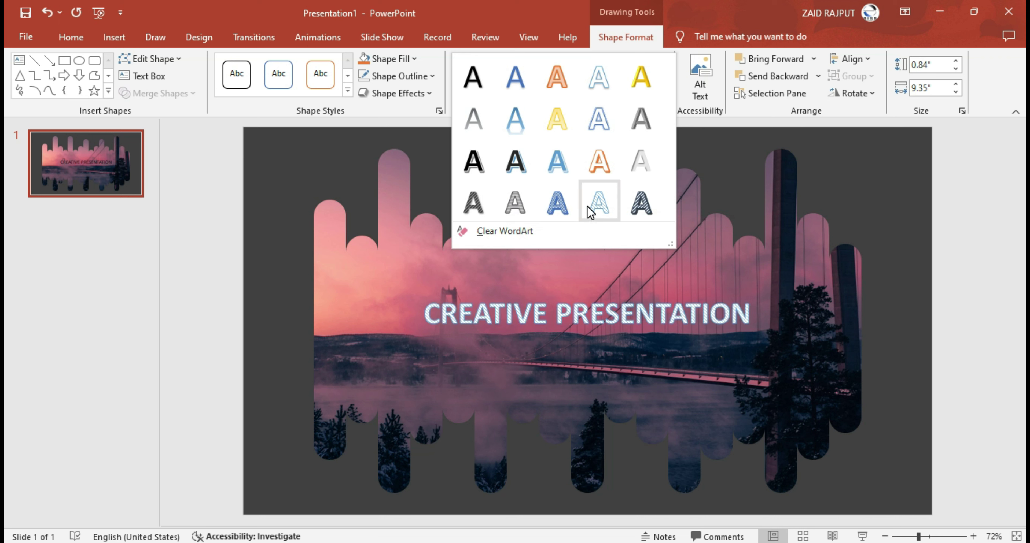
pyautogui.click(529, 213)
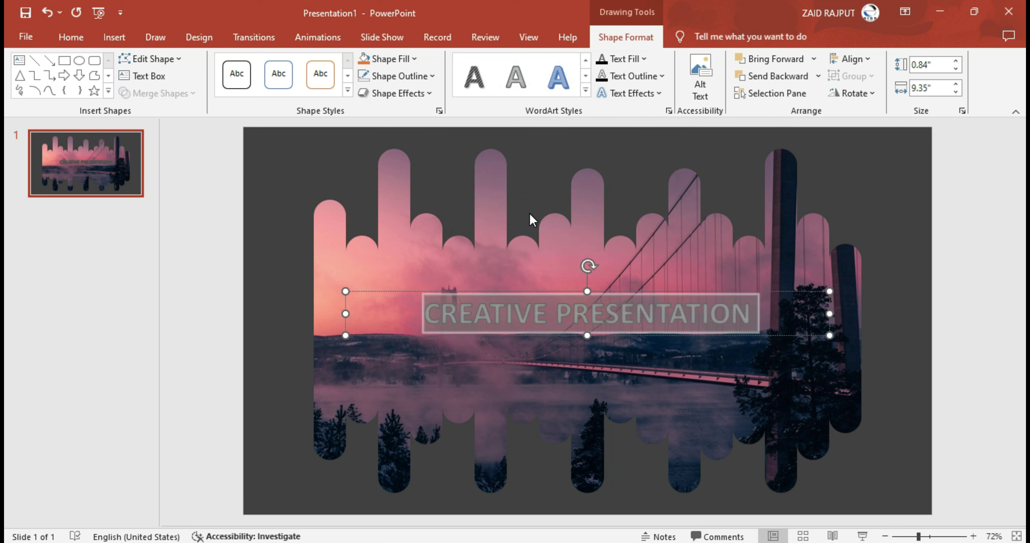
pyautogui.hotkey('ctrl', ']')
pyautogui.hotkey('ctrl', ']')
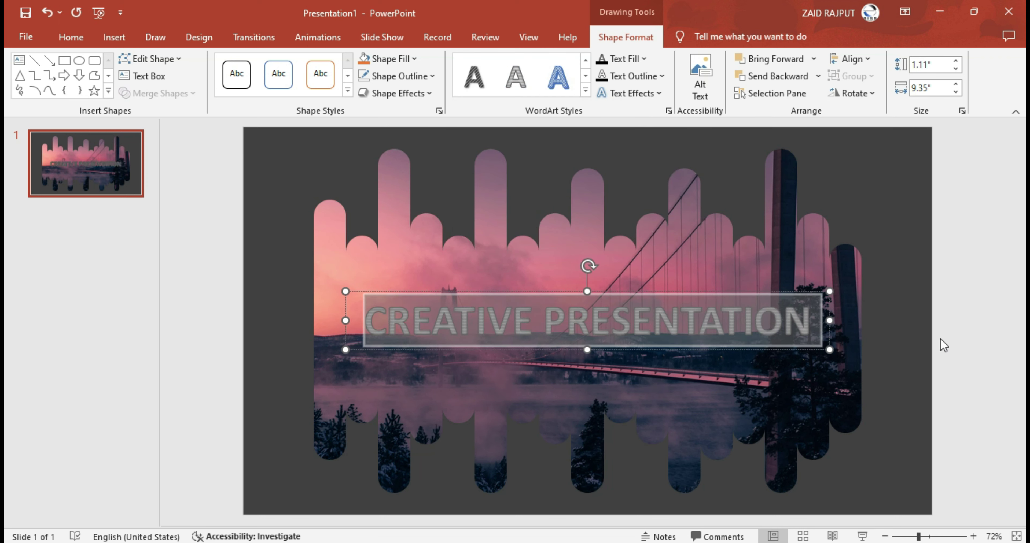
pyautogui.click(941, 340)
pyautogui.click(631, 329)
pyautogui.click(948, 354)
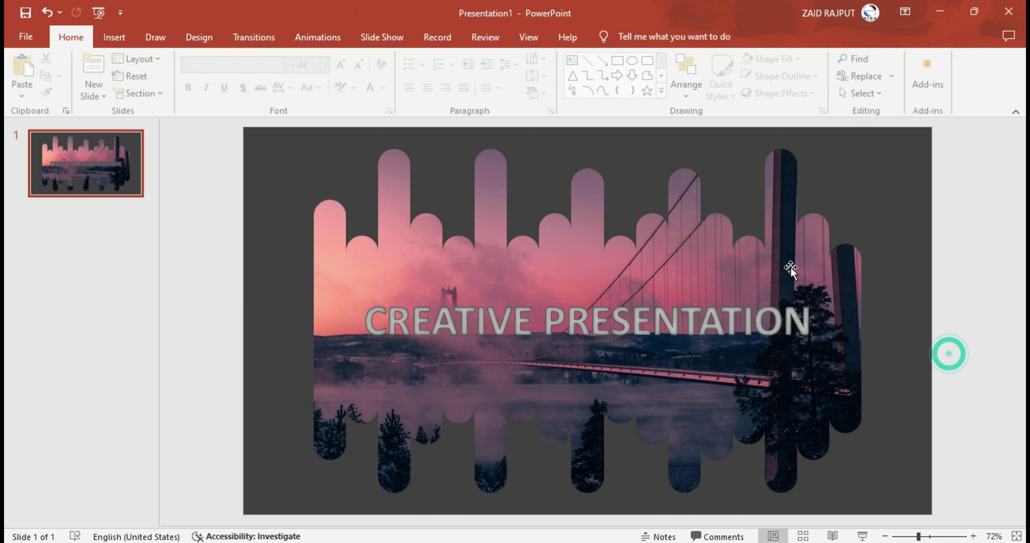